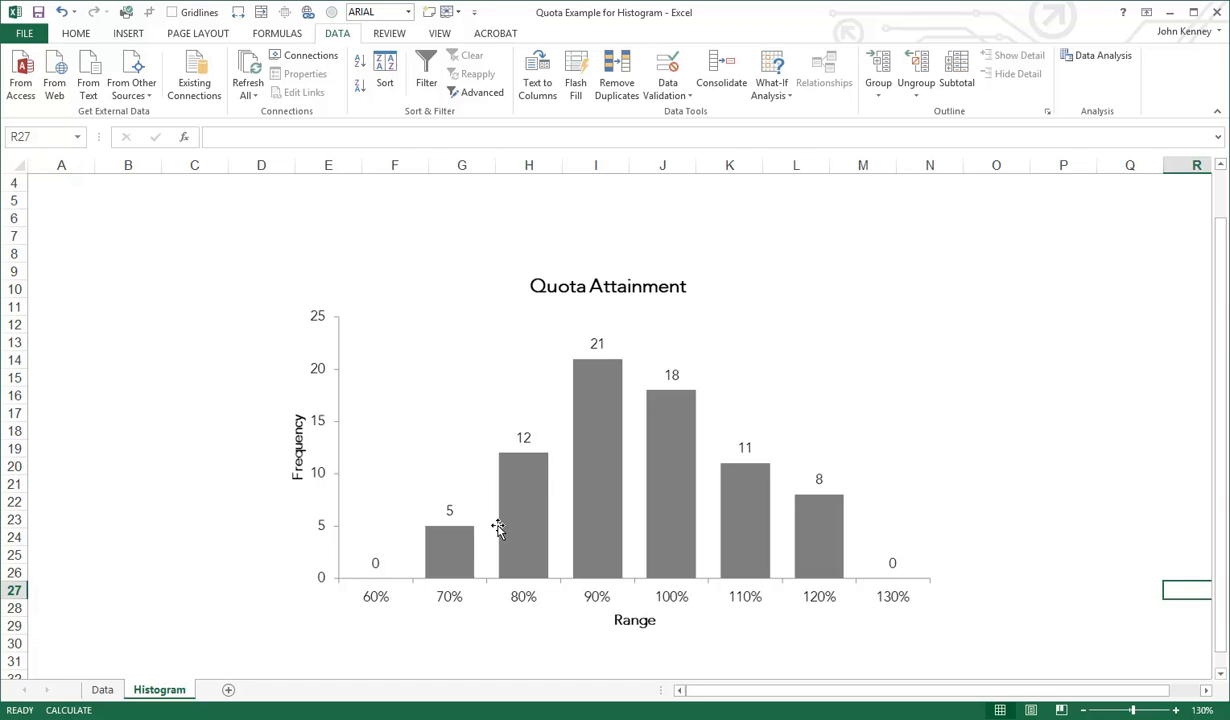
# On the Data sheet, check the first employee's name and quota attainment cells, and widen columns F and G
pyautogui.click(103, 691)
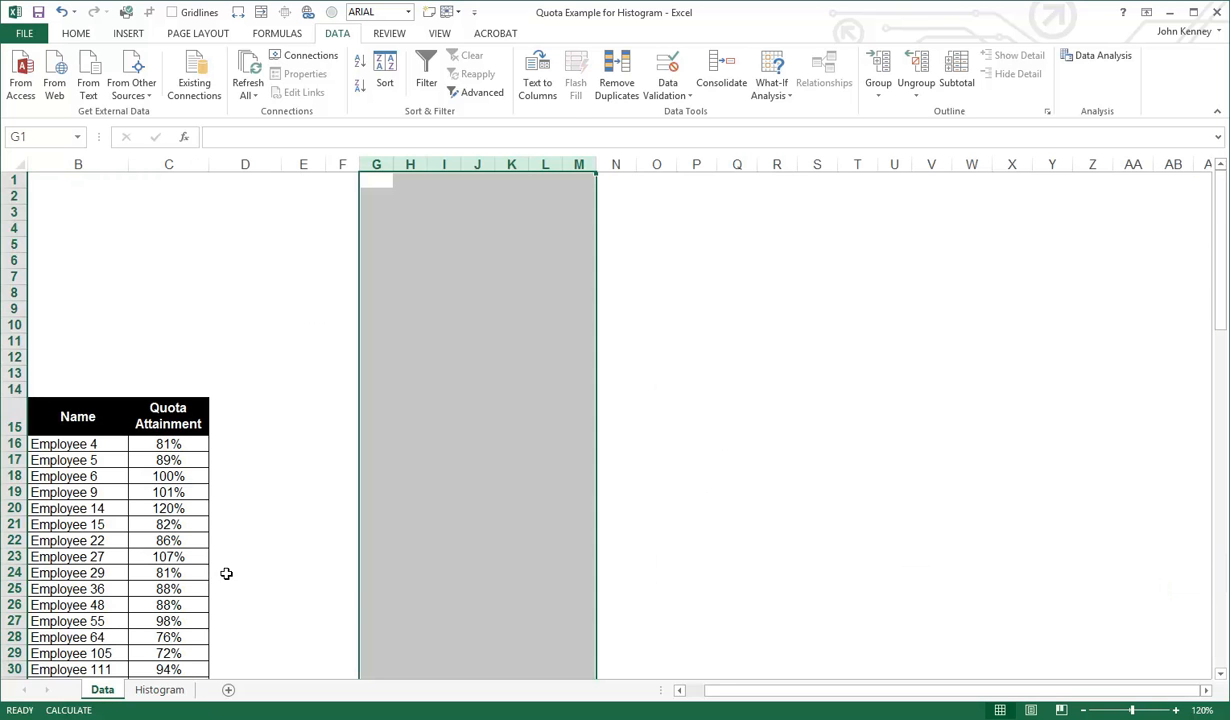
pyautogui.click(268, 540)
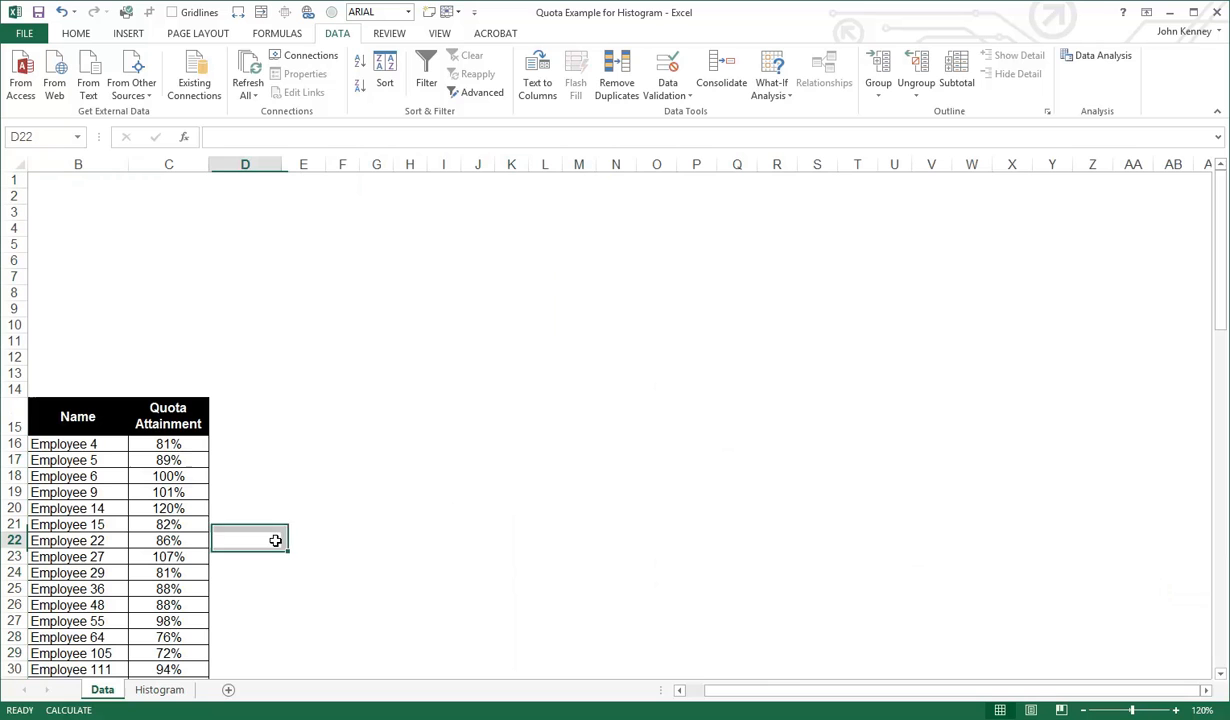
pyautogui.click(110, 444)
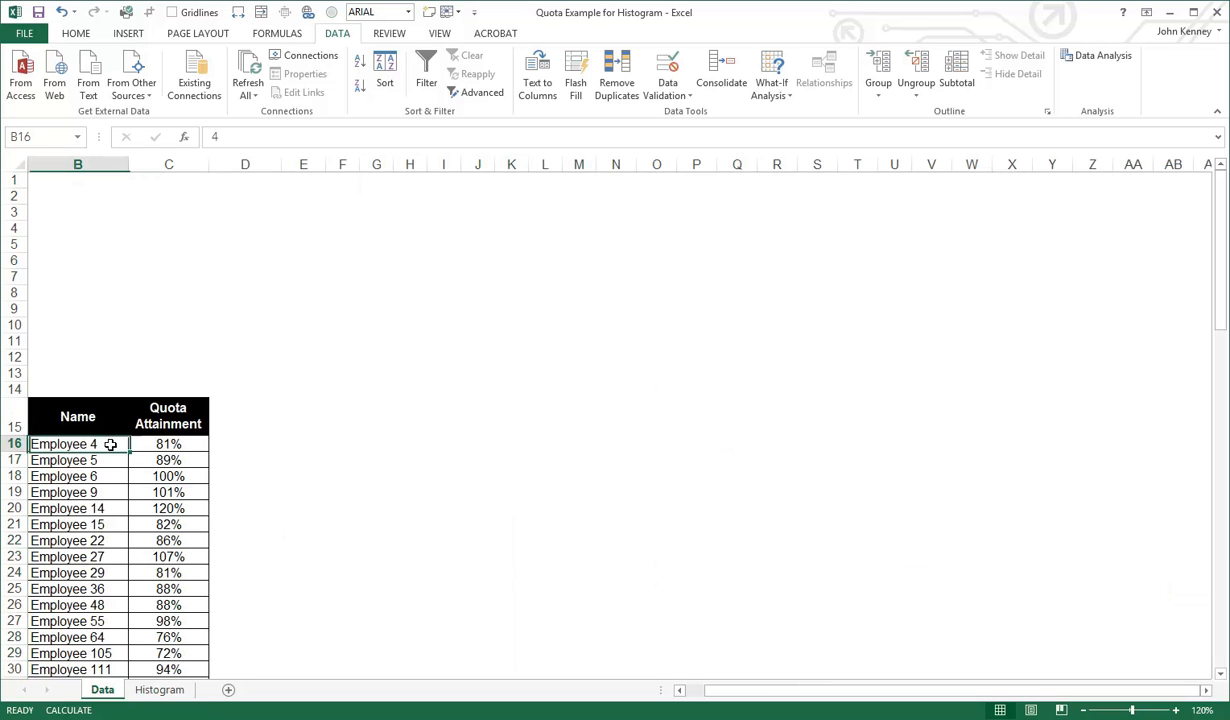
pyautogui.click(185, 448)
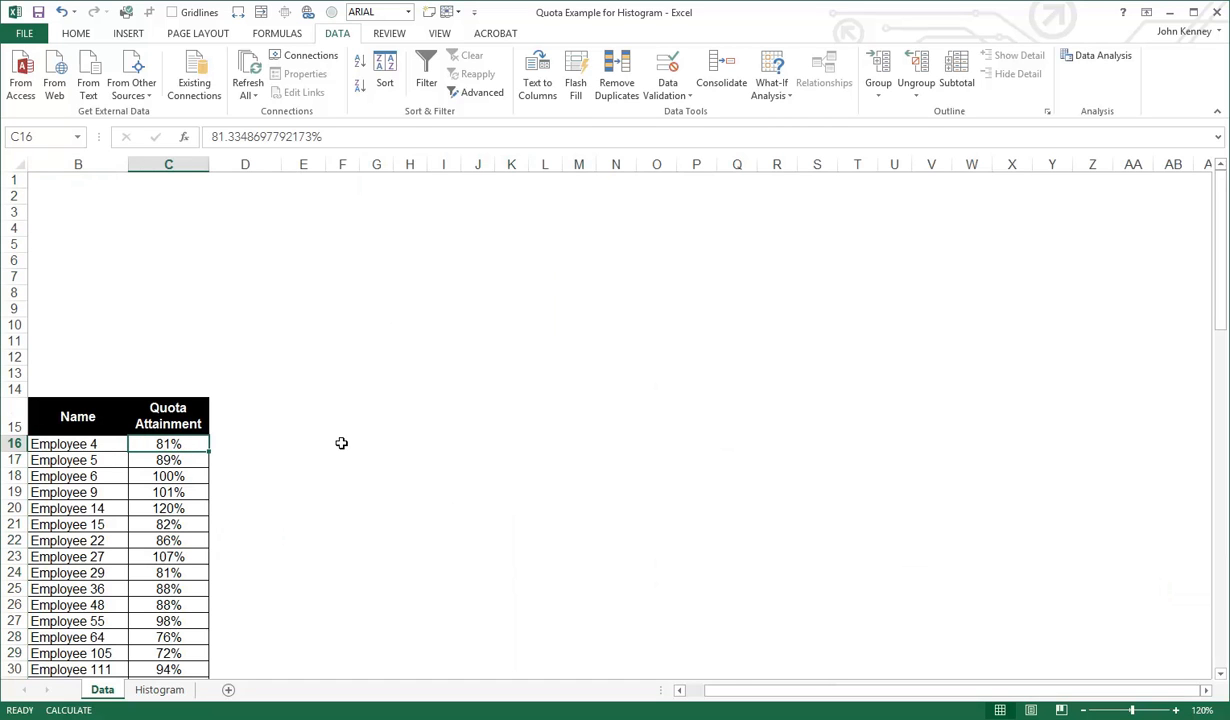
pyautogui.click(339, 180)
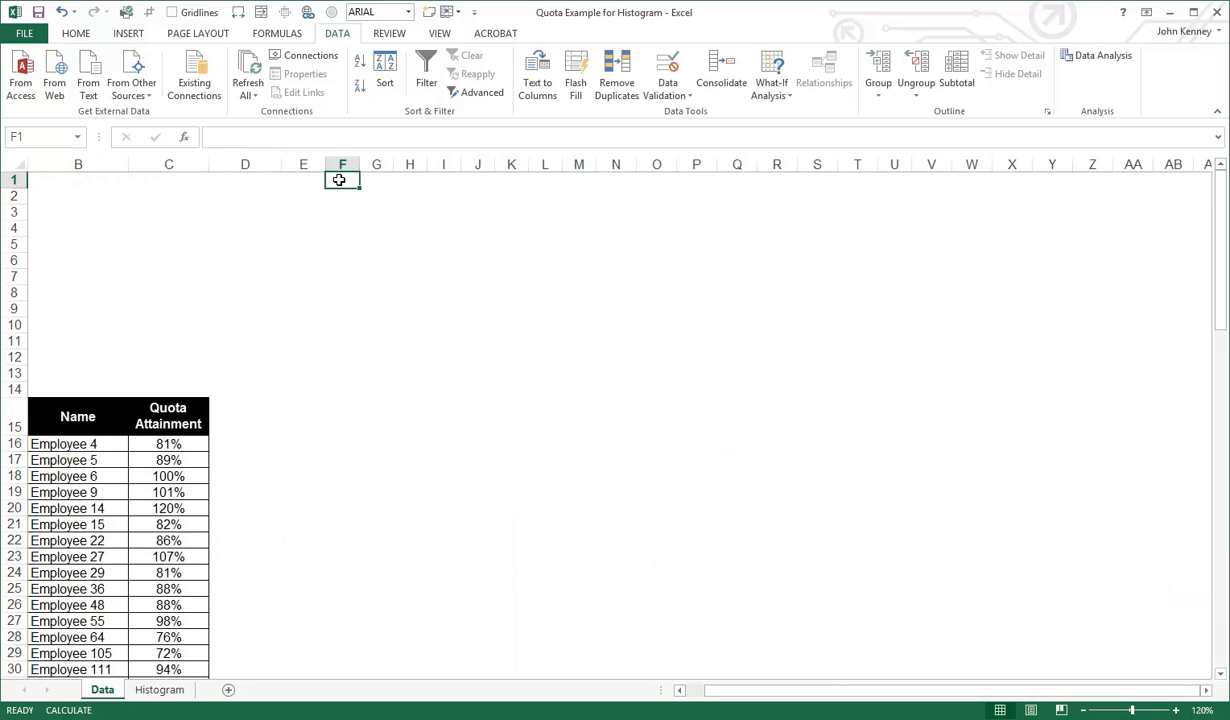
pyautogui.moveTo(359, 164); pyautogui.dragTo(520, 164)
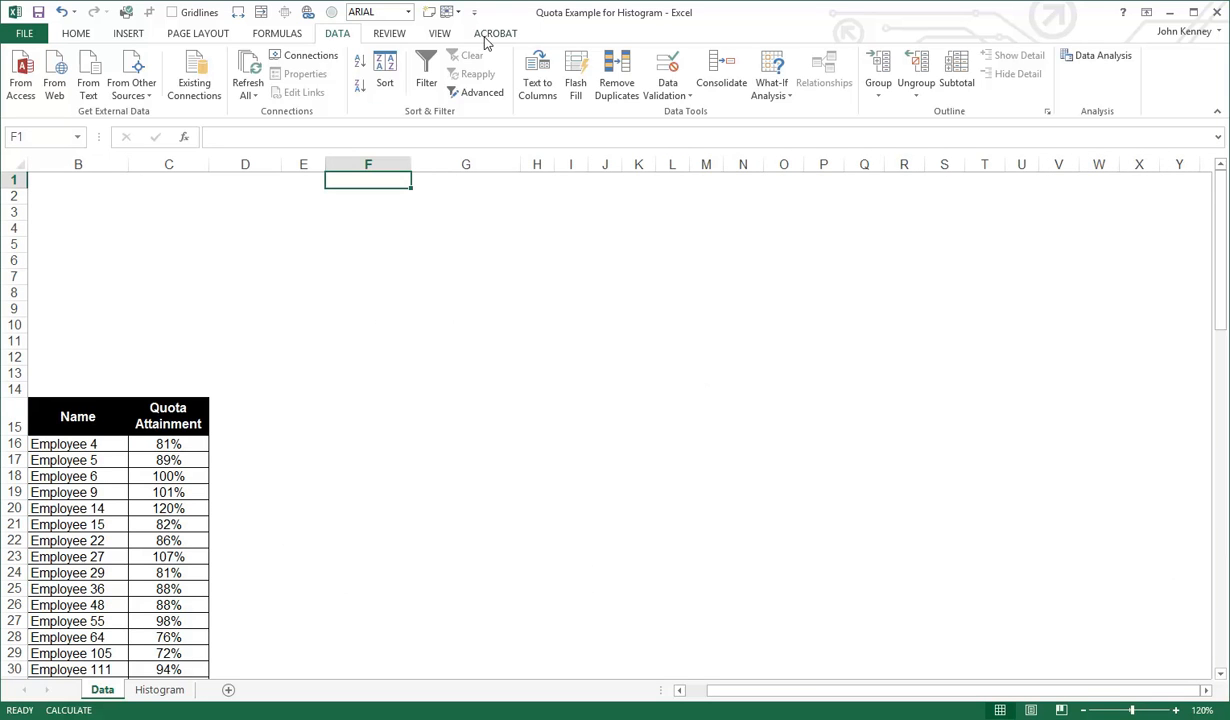
# Set up a Descriptive Statistics analysis with the Quota Attainment column including its header, $C$15:$C$90, as the input range
pyautogui.click(1096, 56)
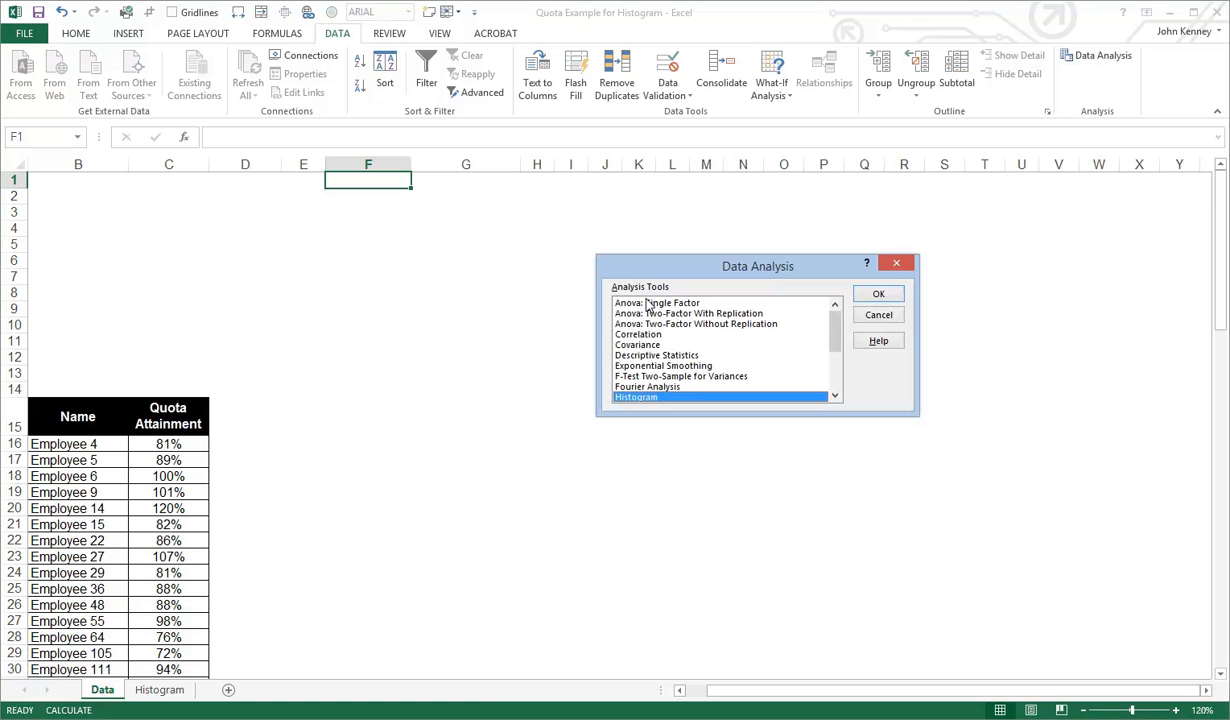
pyautogui.click(659, 356)
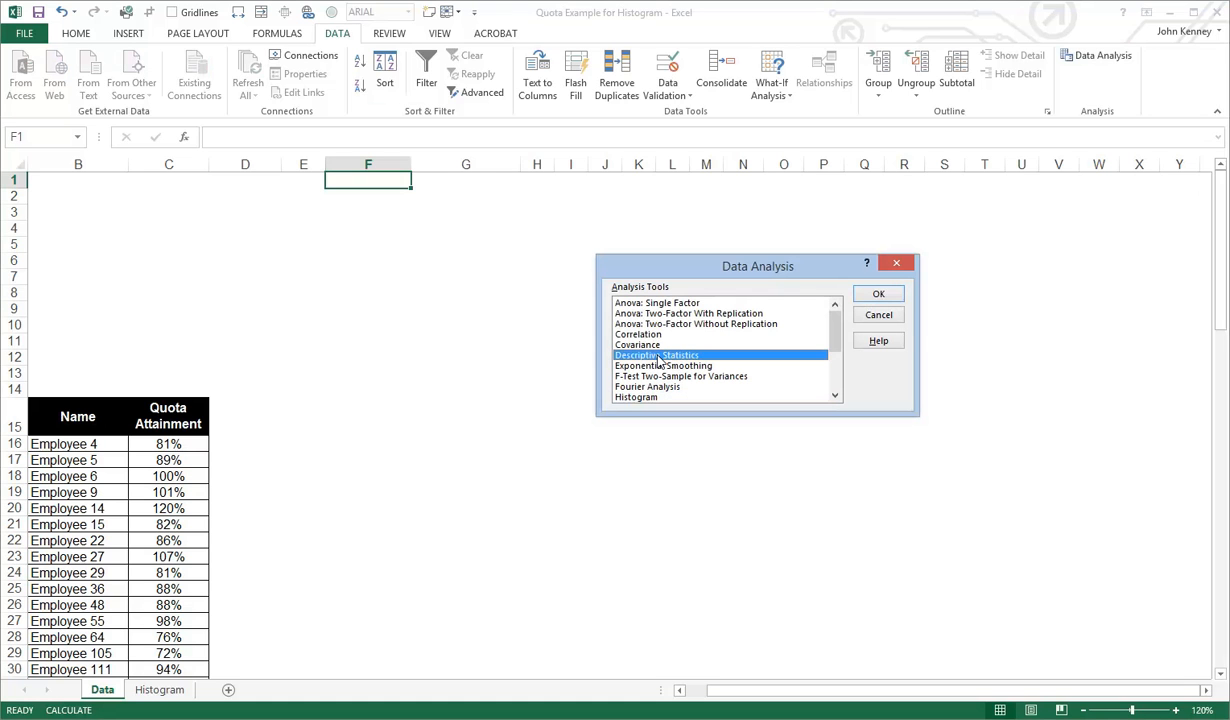
pyautogui.click(879, 295)
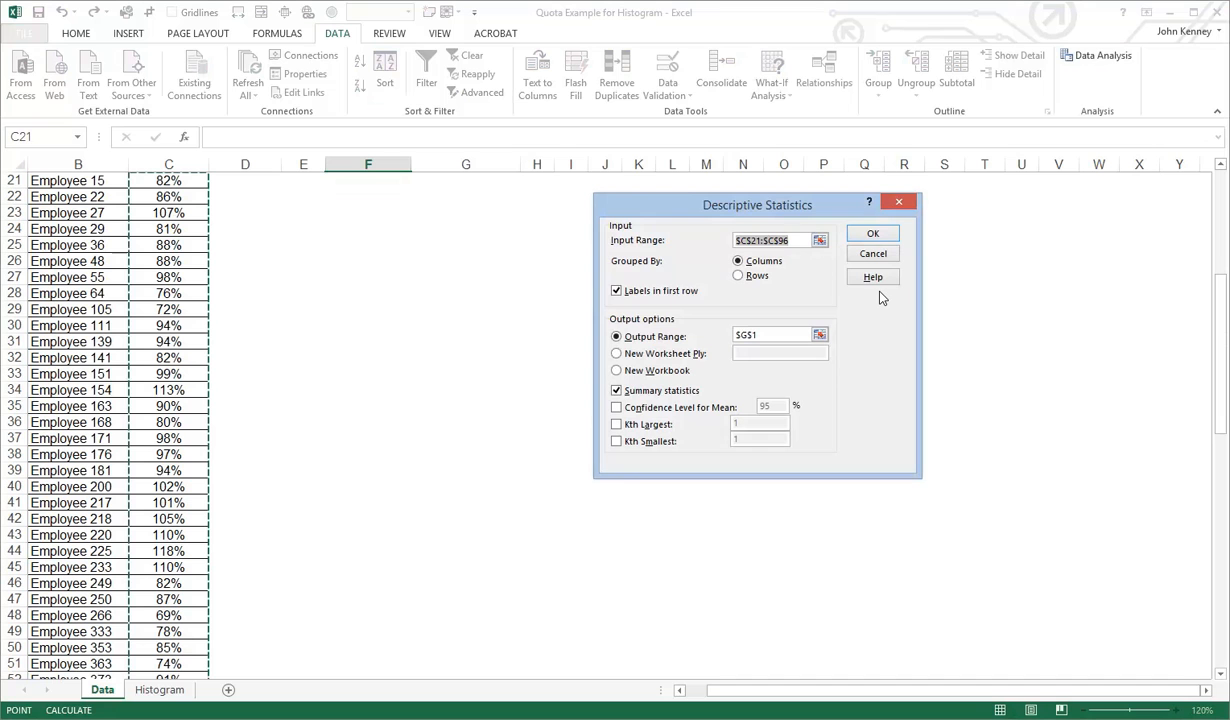
pyautogui.click(819, 241)
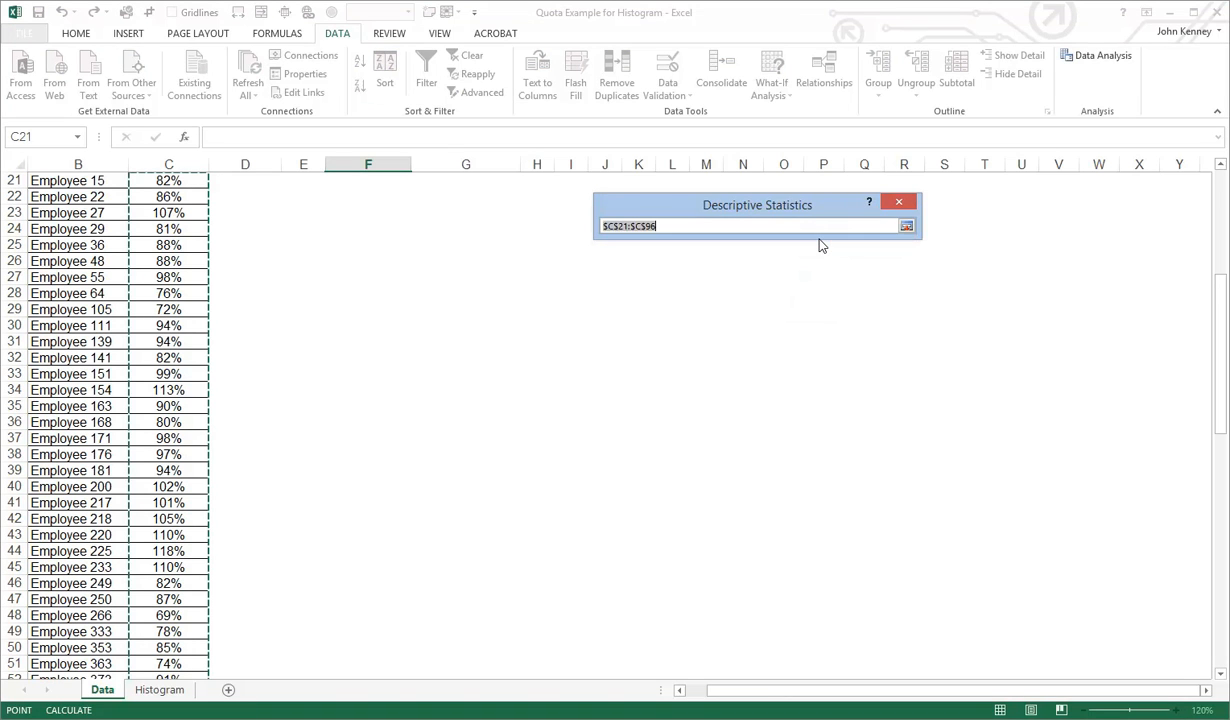
pyautogui.scroll(3, 305, 285)
pyautogui.scroll(4, 305, 285)
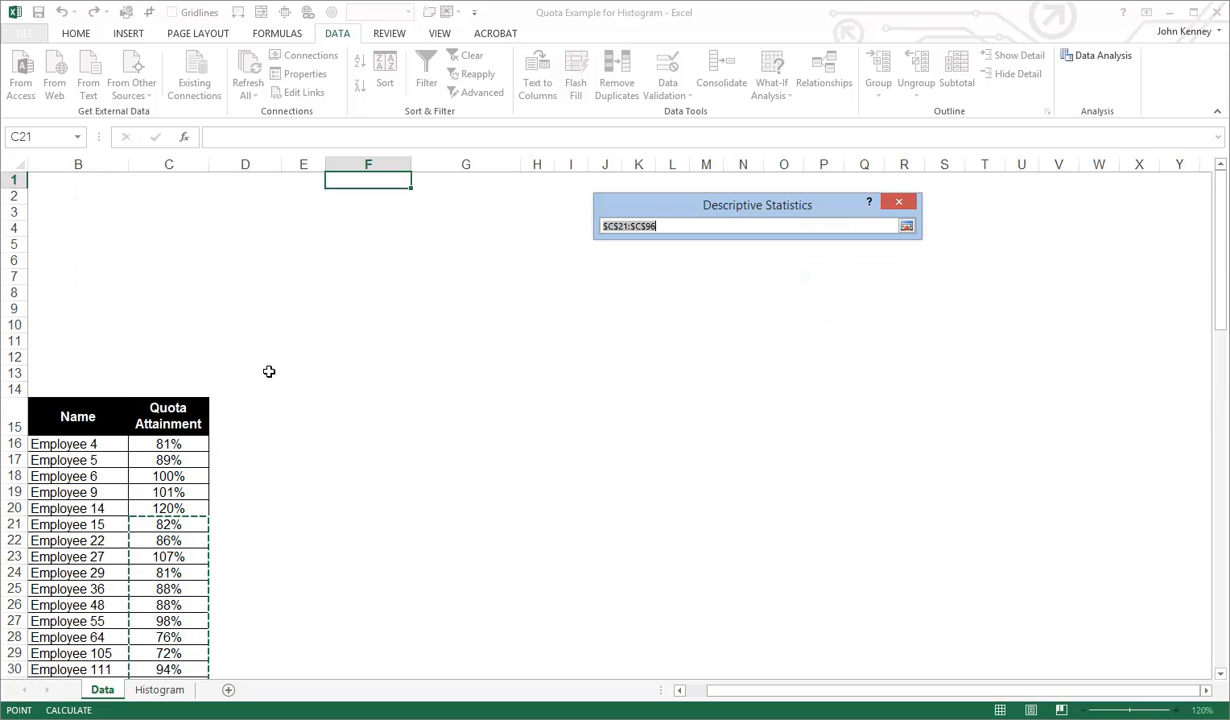
pyautogui.click(181, 420)
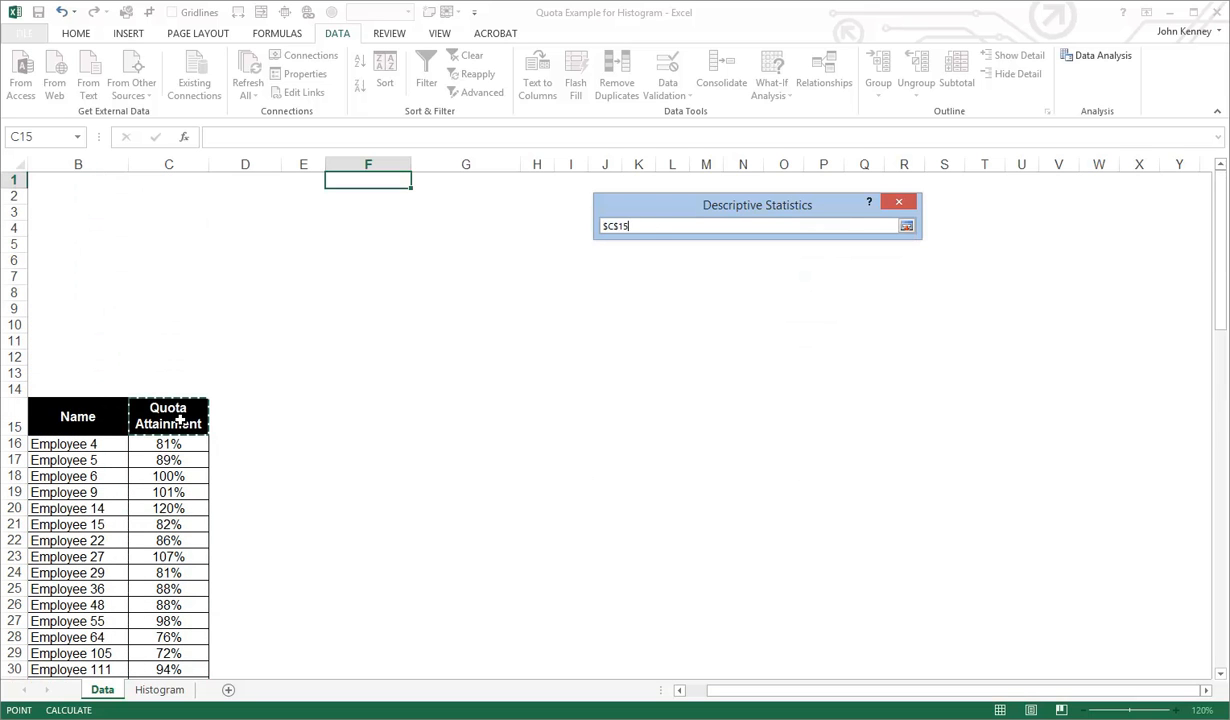
pyautogui.hotkey('ctrl', 'shift', 'Down')
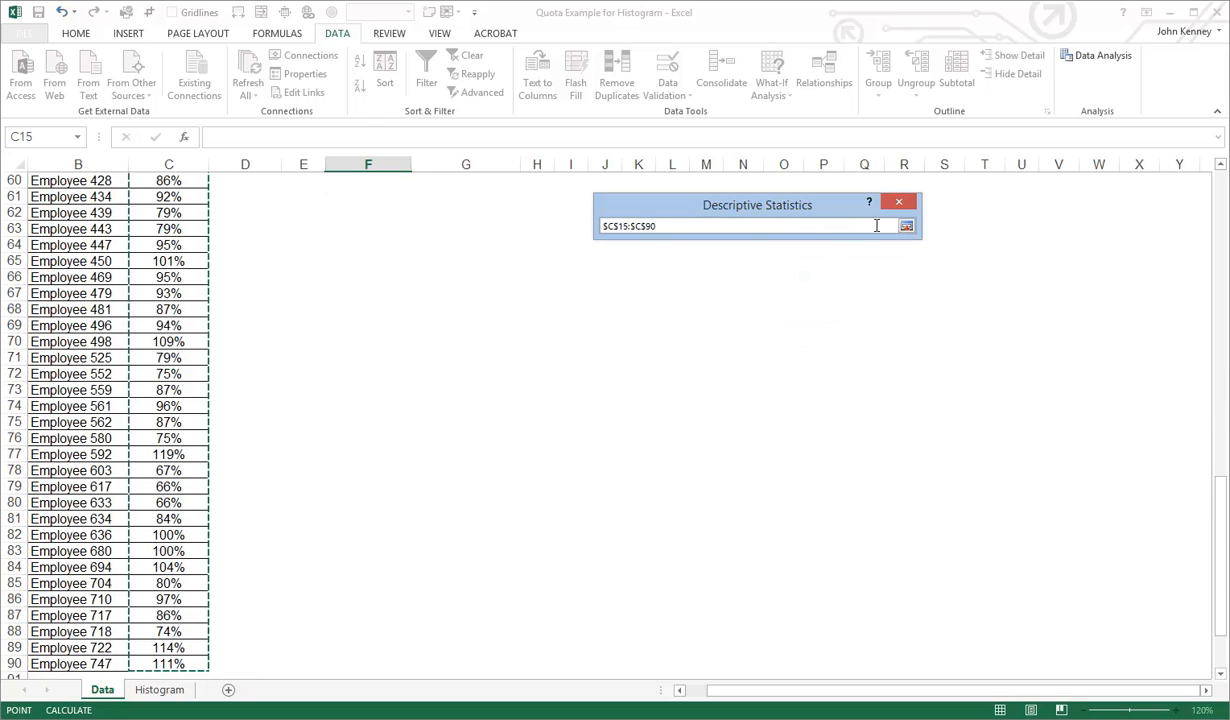
pyautogui.click(906, 226)
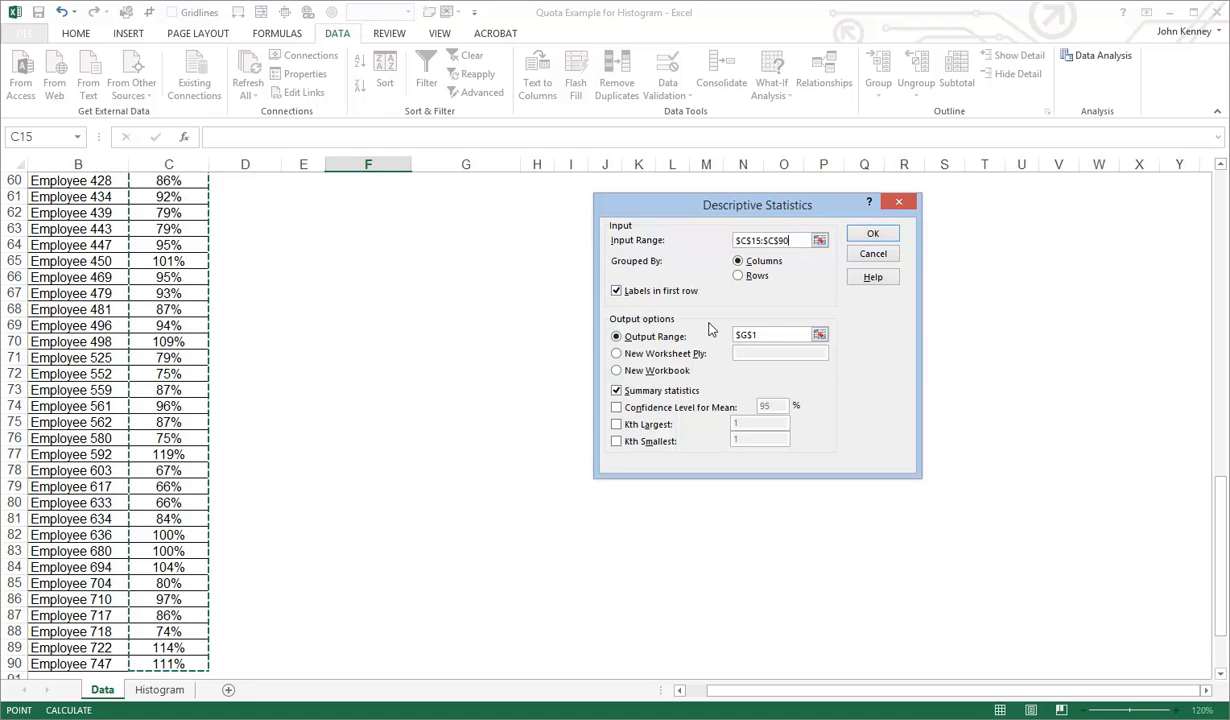
# Generate the summary statistics with $G$1 as the output range, and widen column H to show the full values
pyautogui.click(762, 334)
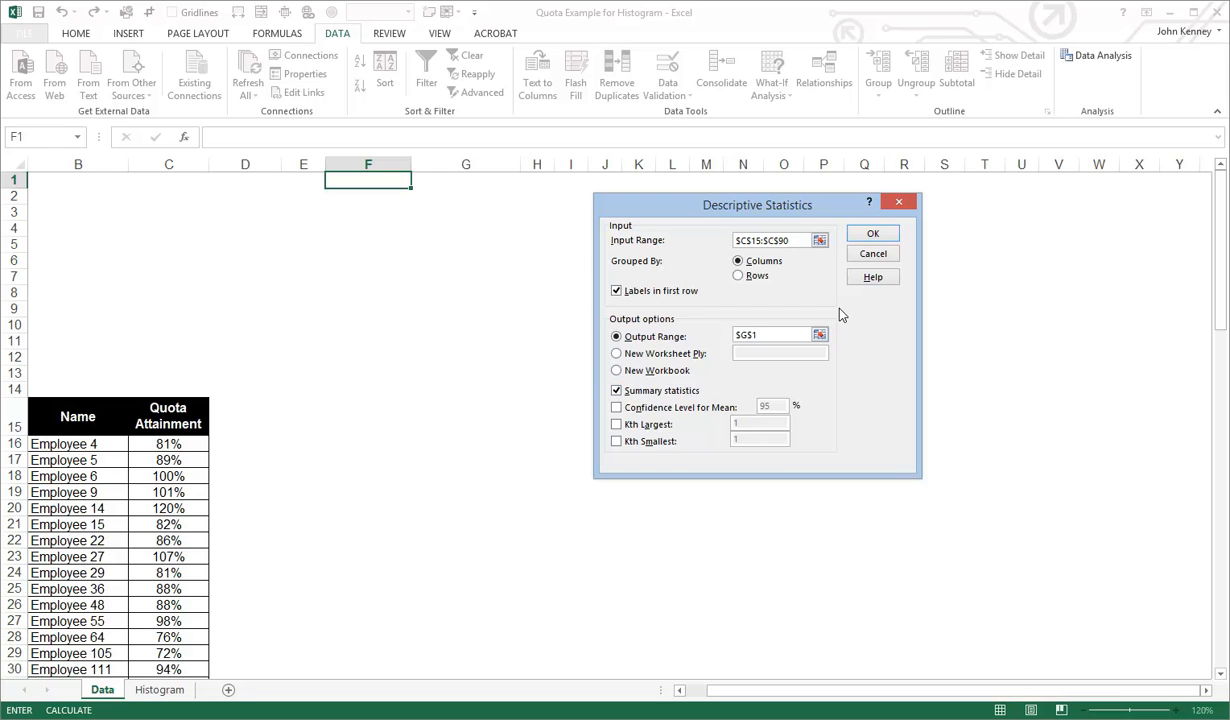
pyautogui.click(876, 233)
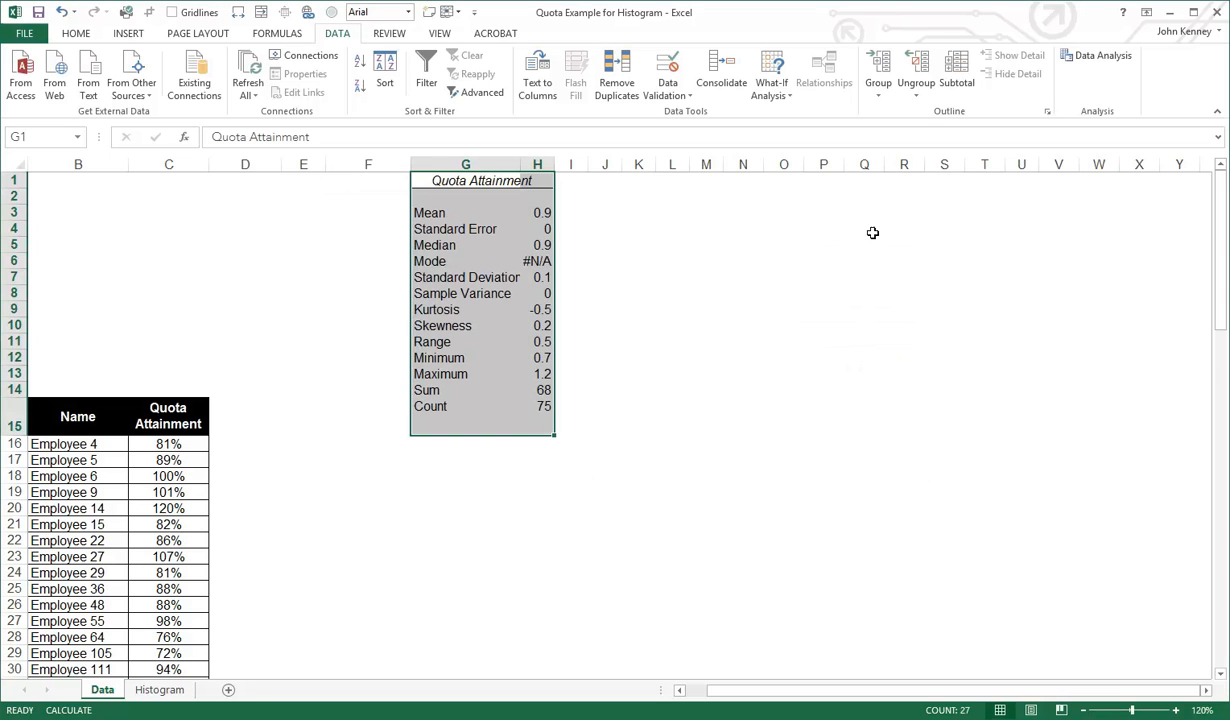
pyautogui.moveTo(555, 167); pyautogui.dragTo(622, 164)
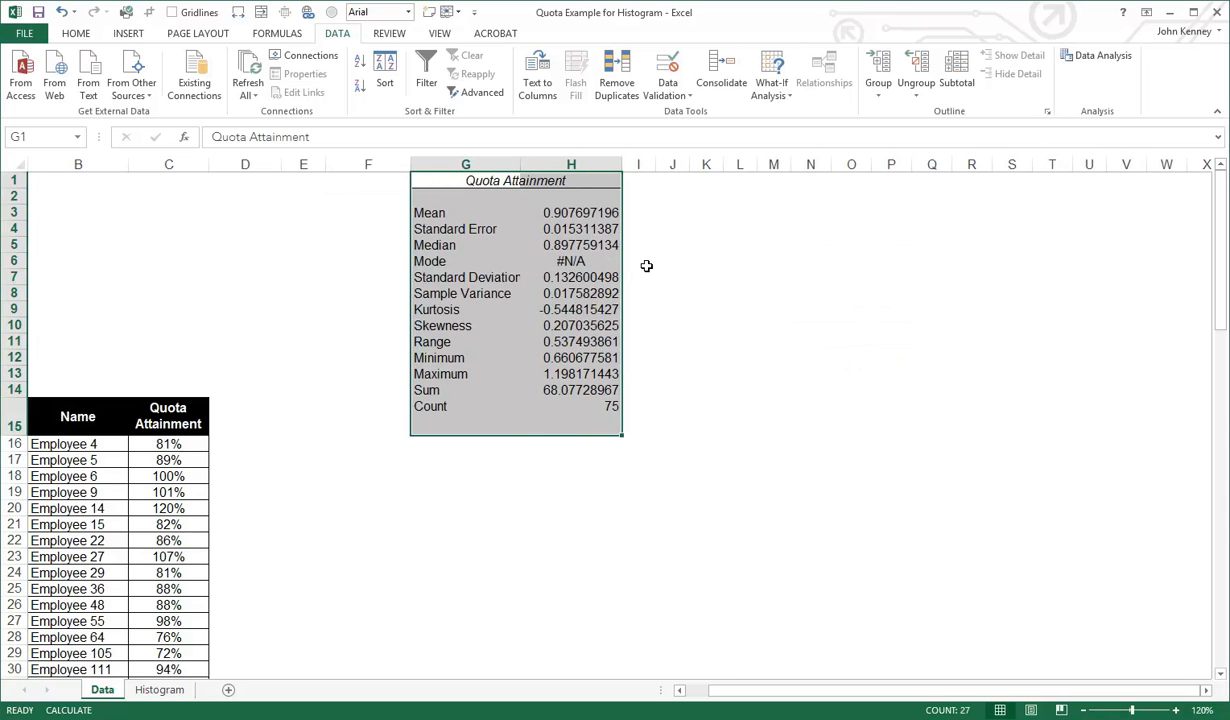
# Format the Mean value in H3 as a percentage
pyautogui.click(582, 211)
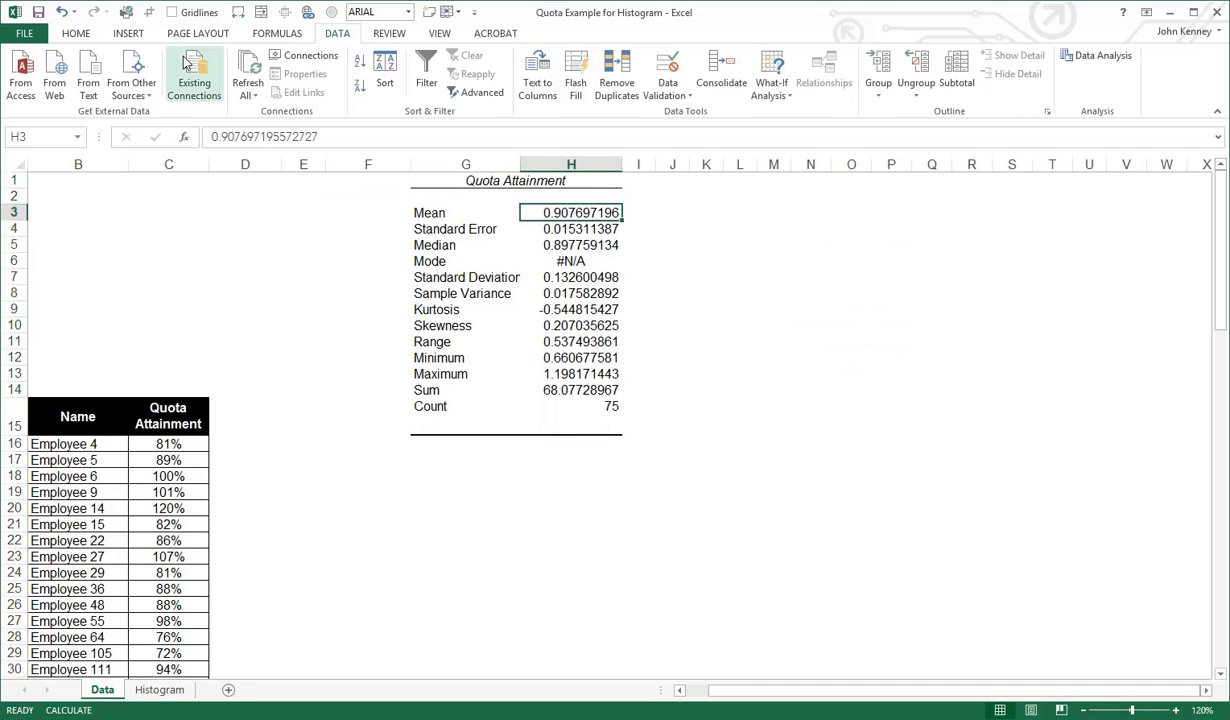
pyautogui.click(84, 36)
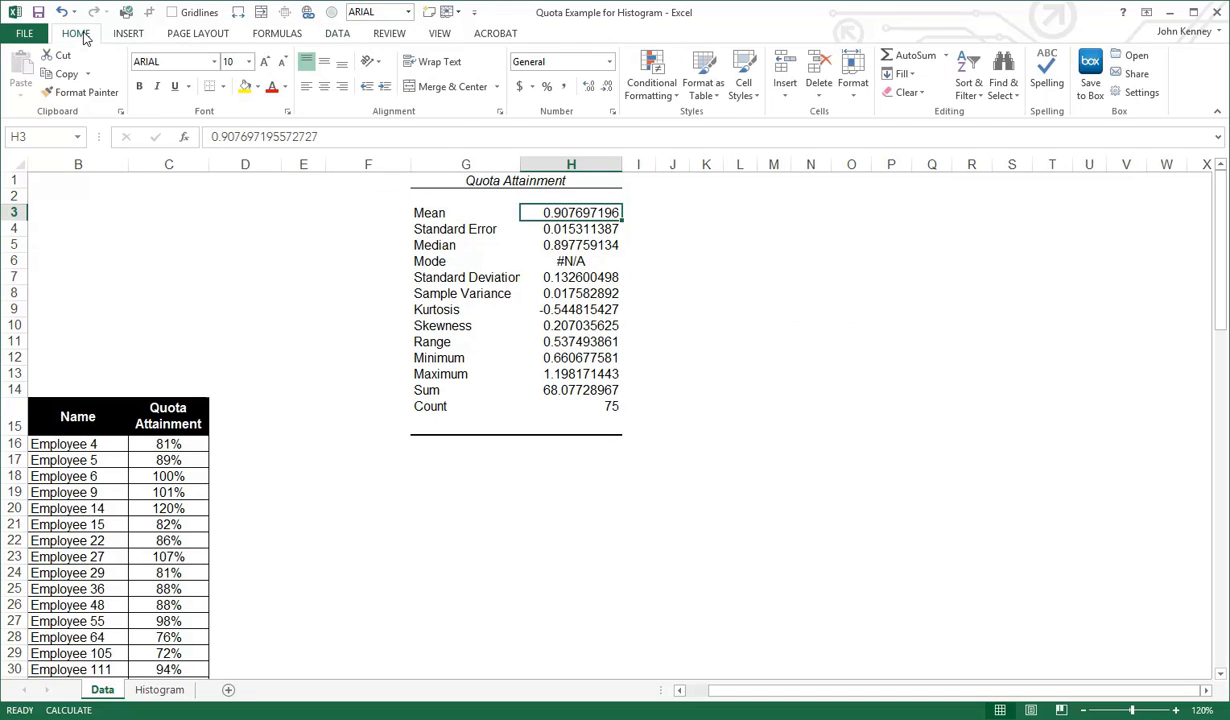
pyautogui.click(546, 86)
# Delete the Standard Error row, row 4, from the summary statistics
pyautogui.click(562, 229)
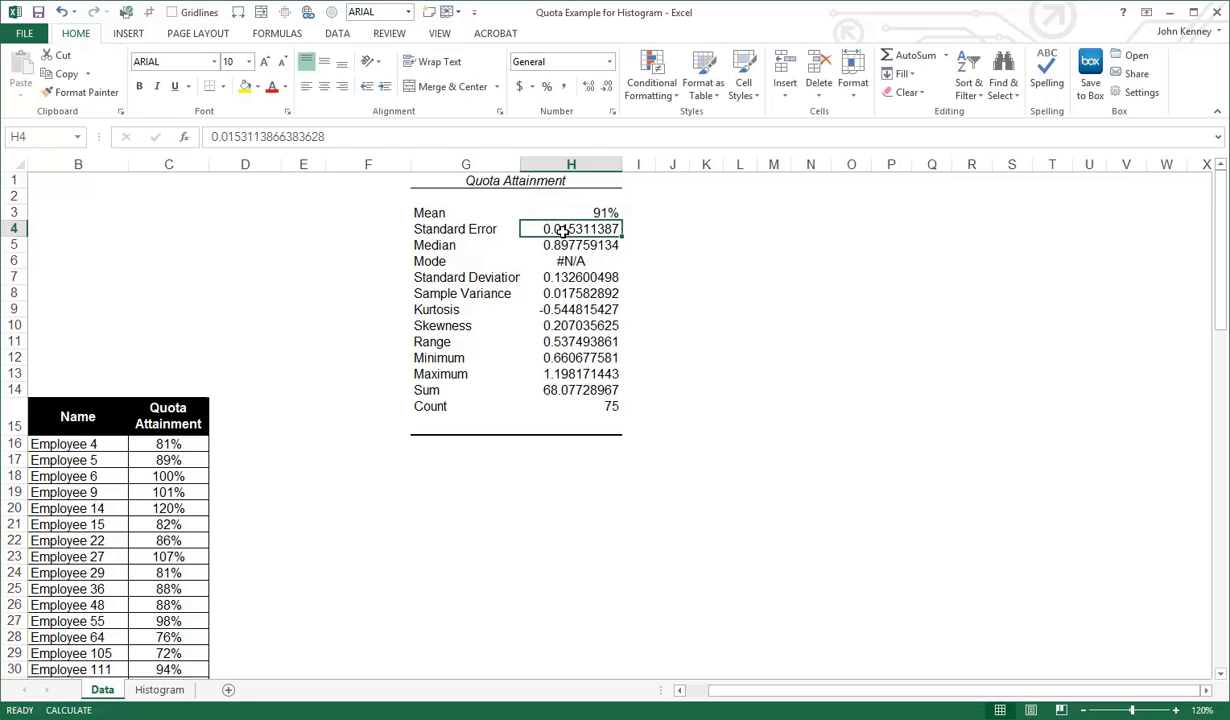
pyautogui.click(16, 228)
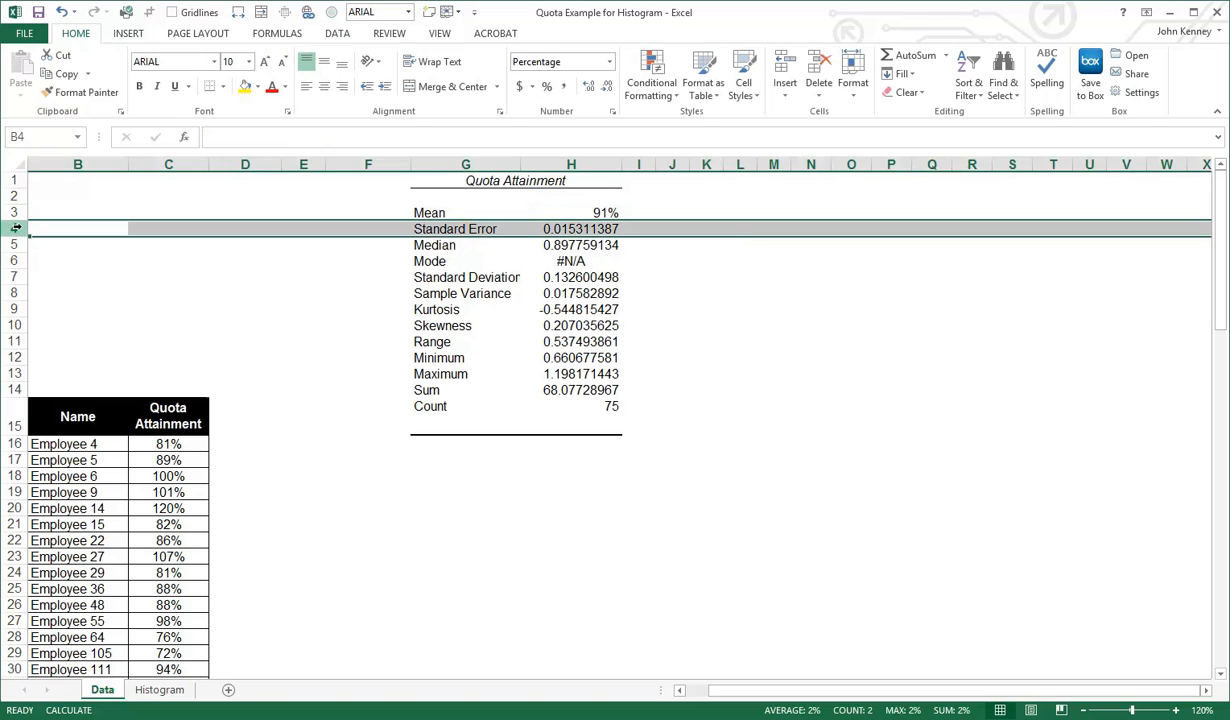
pyautogui.rightClick(16, 228)
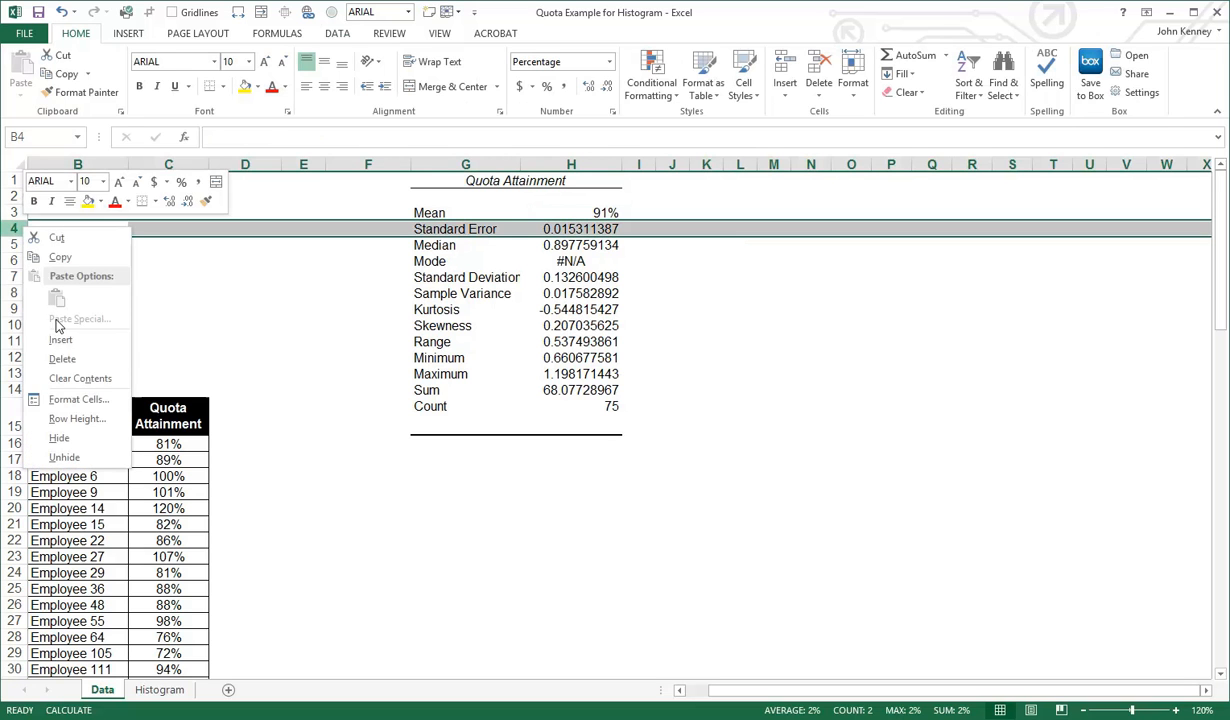
pyautogui.click(64, 362)
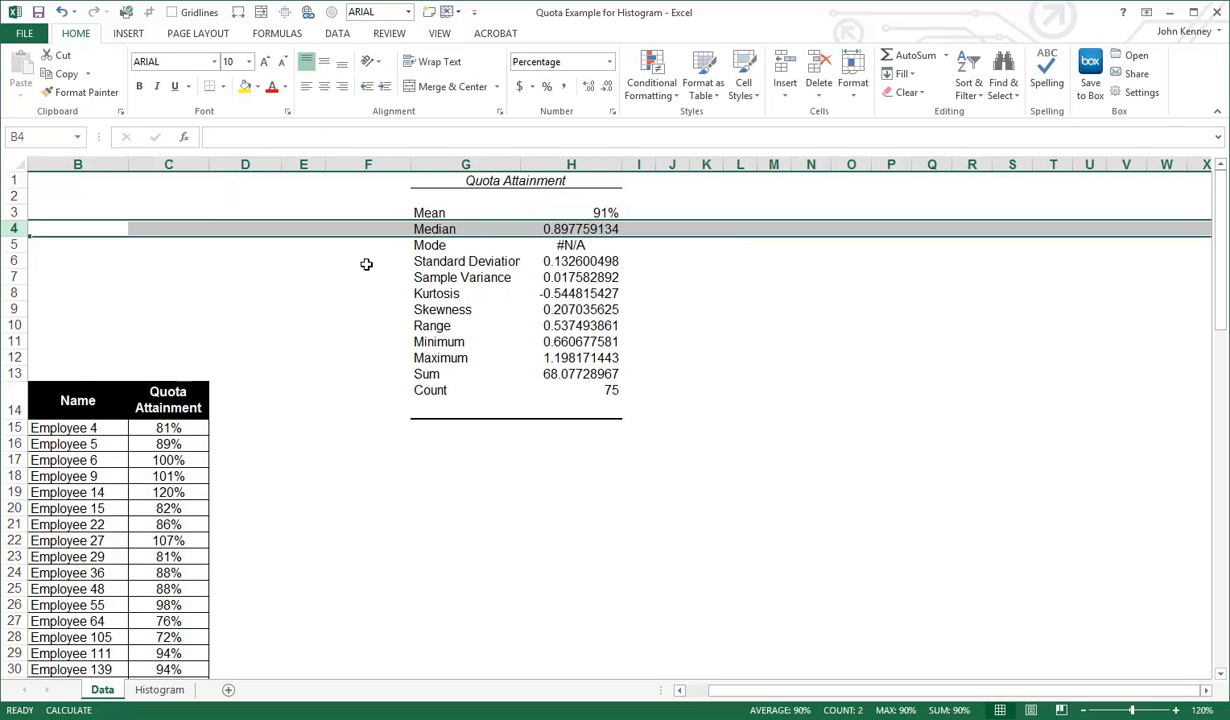
# Format the Median value in H4 as a percentage and delete the Mode row below it
pyautogui.click(598, 229)
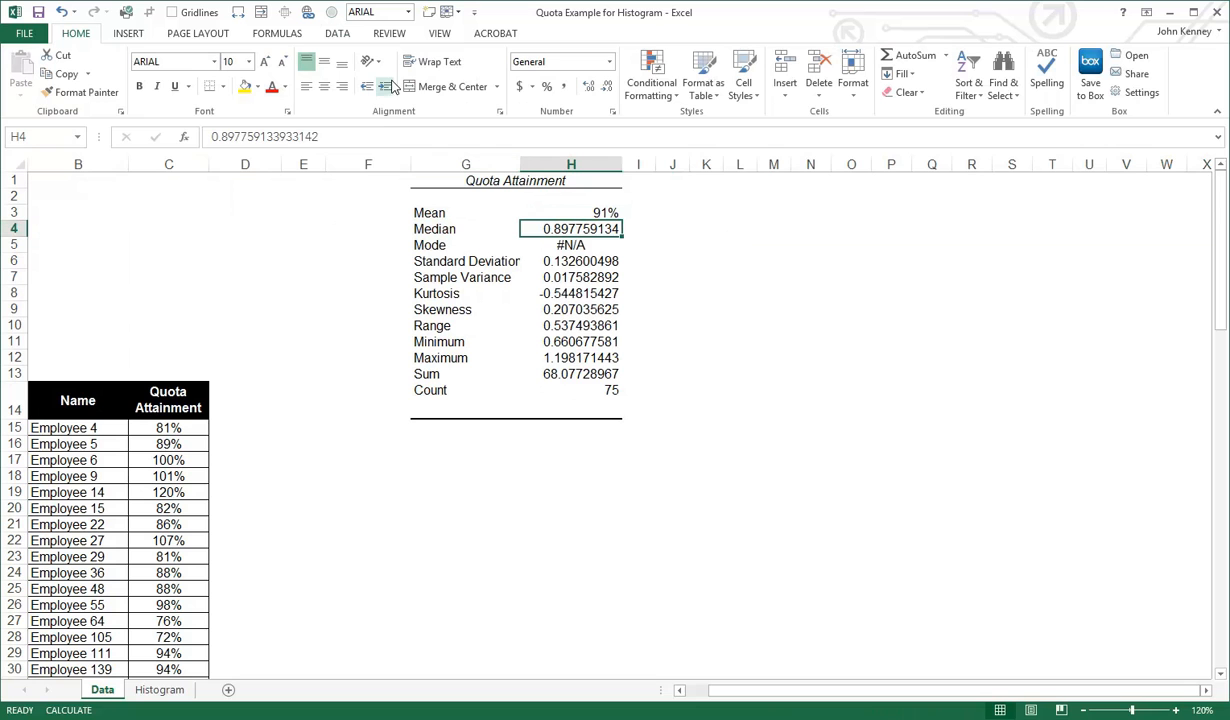
pyautogui.click(546, 86)
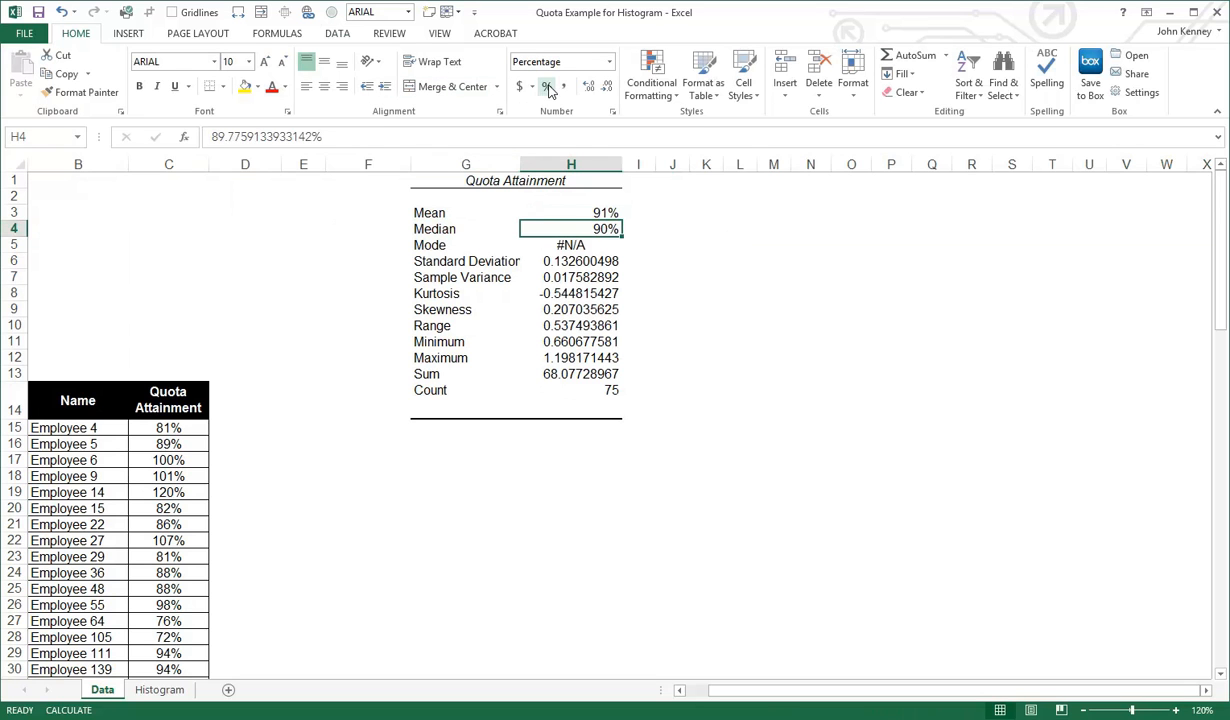
pyautogui.click(579, 247)
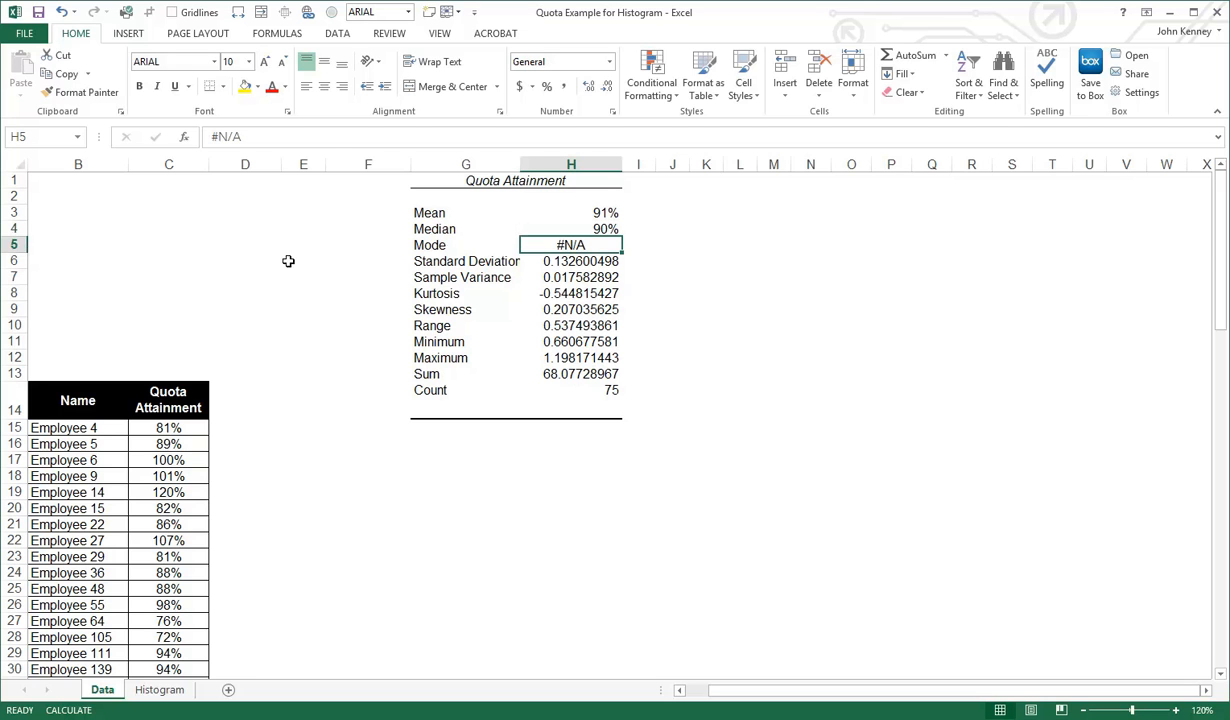
pyautogui.click(15, 246)
pyautogui.rightClick(15, 246)
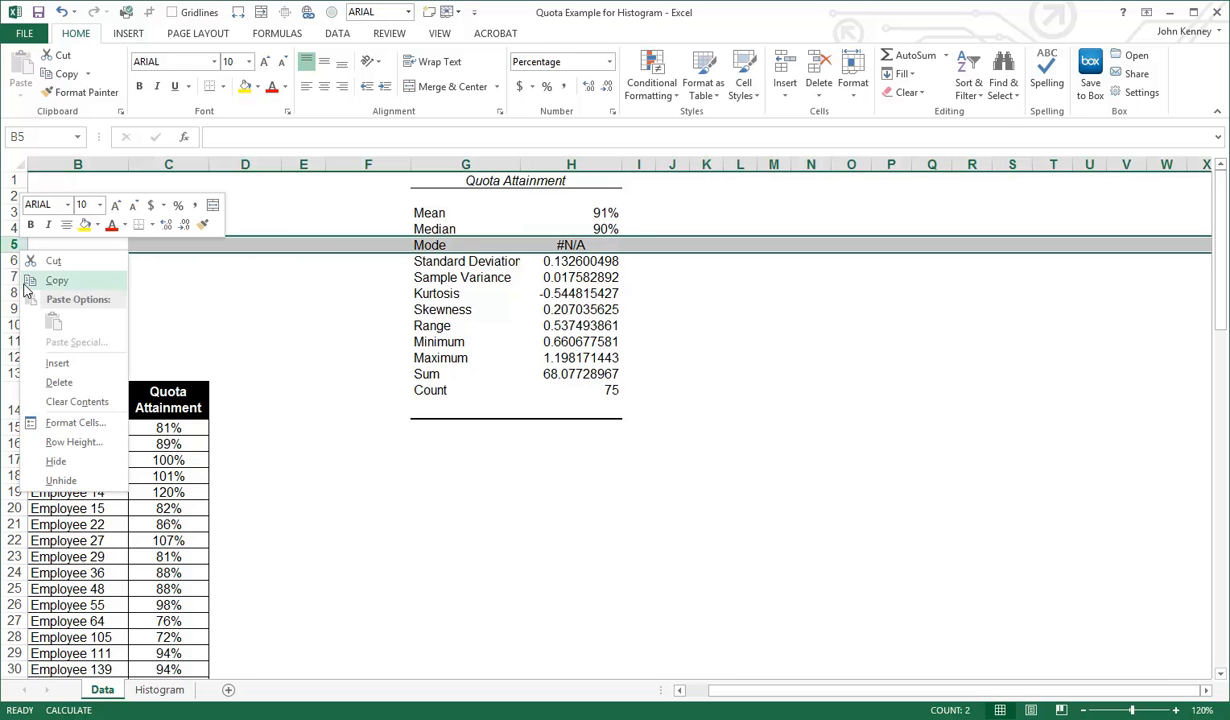
pyautogui.click(58, 383)
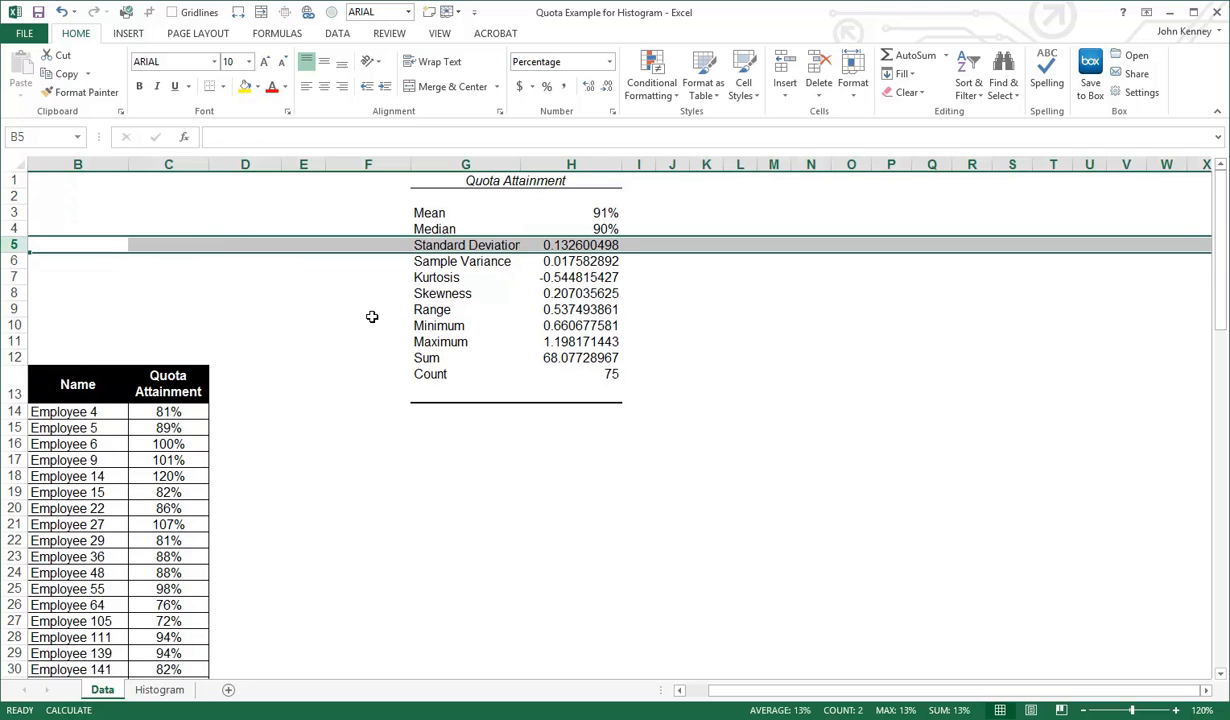
# Delete the Sample Variance, Kurtosis, Skewness and Sum rows from the summary statistics
pyautogui.click(14, 260)
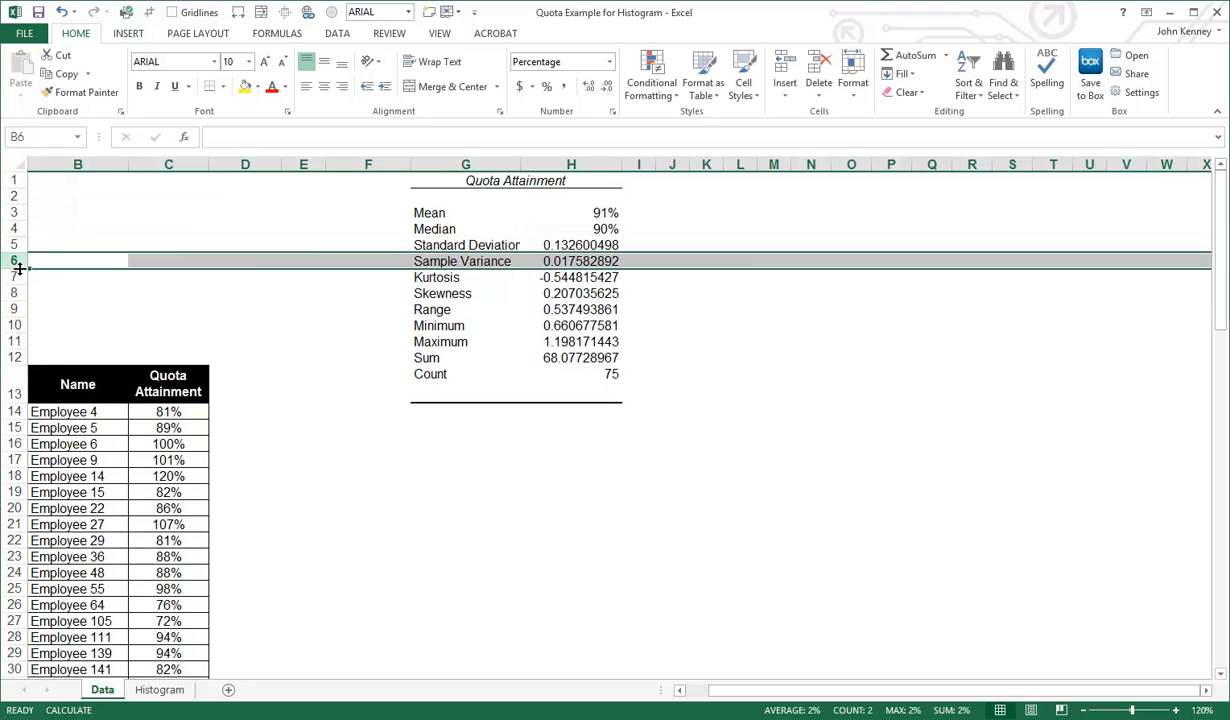
pyautogui.hotkey('shift', 'Down')
pyautogui.hotkey('shift', 'Down')
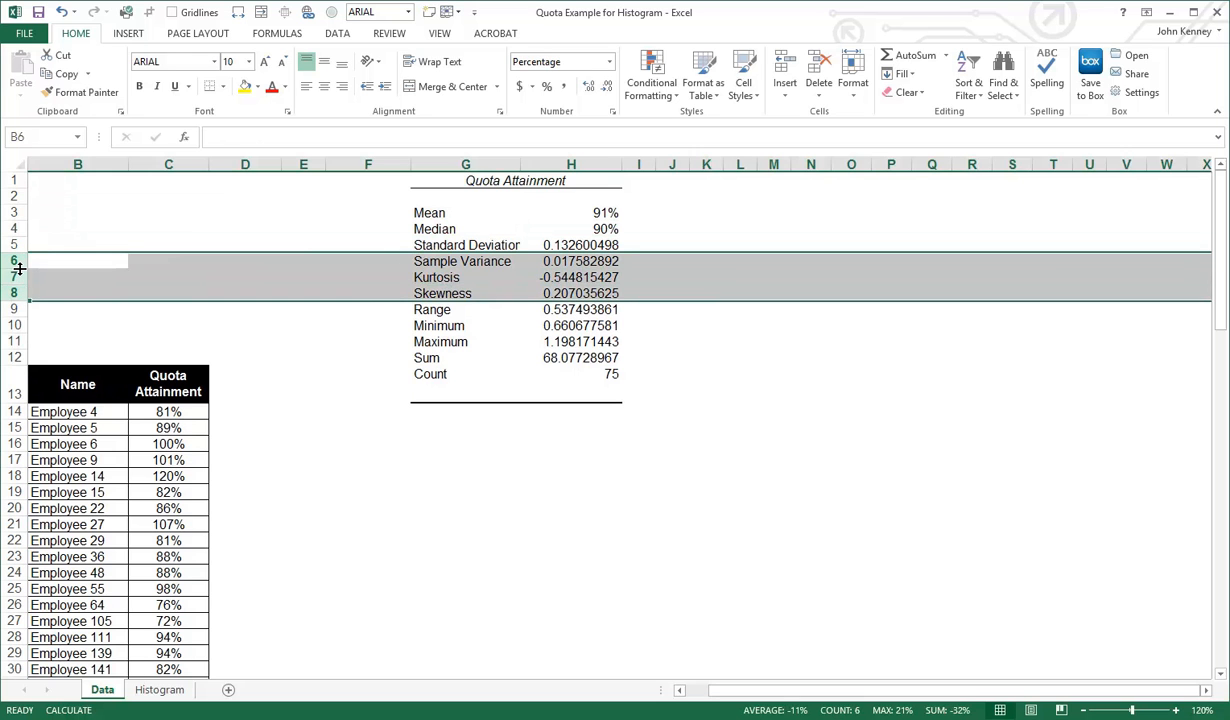
pyautogui.hotkey('ctrl', '-')
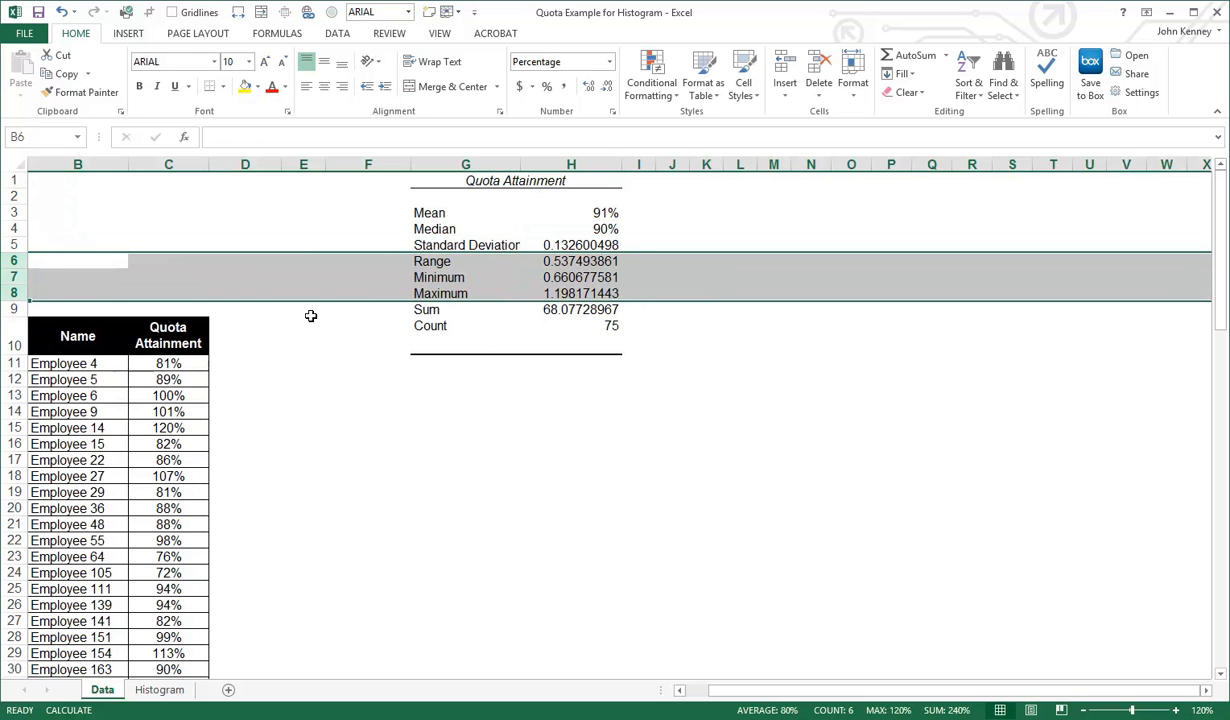
pyautogui.click(14, 309)
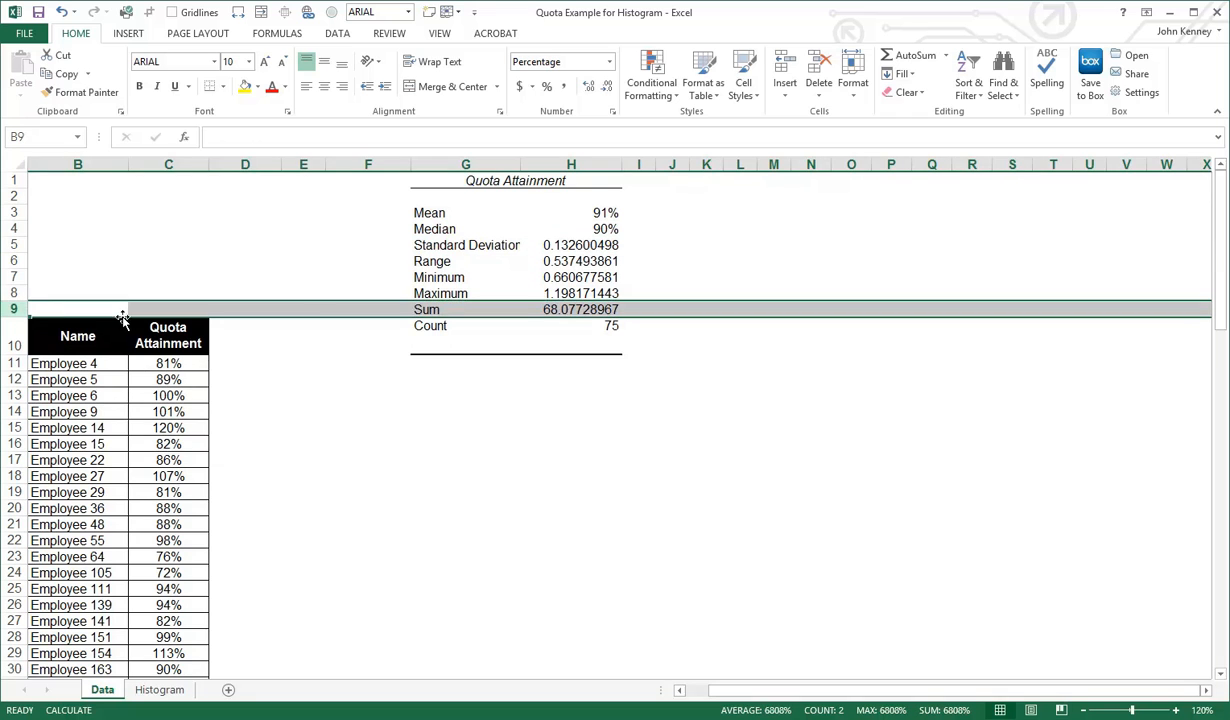
pyautogui.hotkey('ctrl', '-')
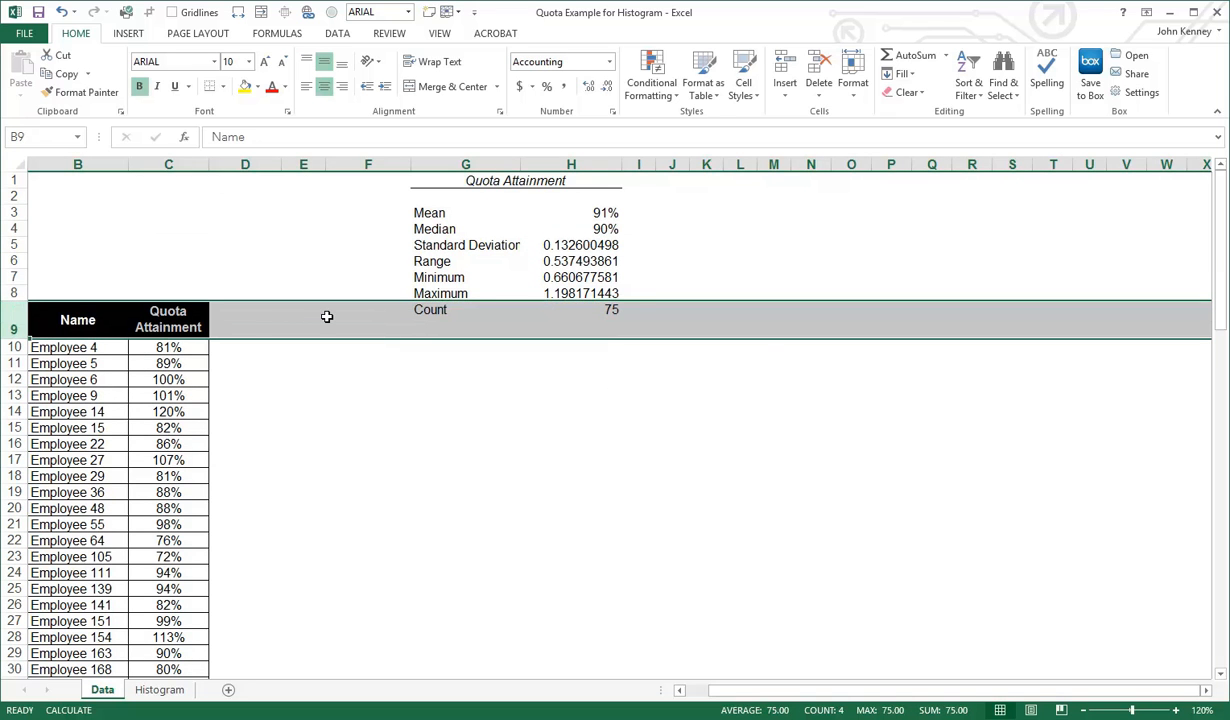
# Format the Standard Deviation value in H5 as a percentage
pyautogui.click(594, 245)
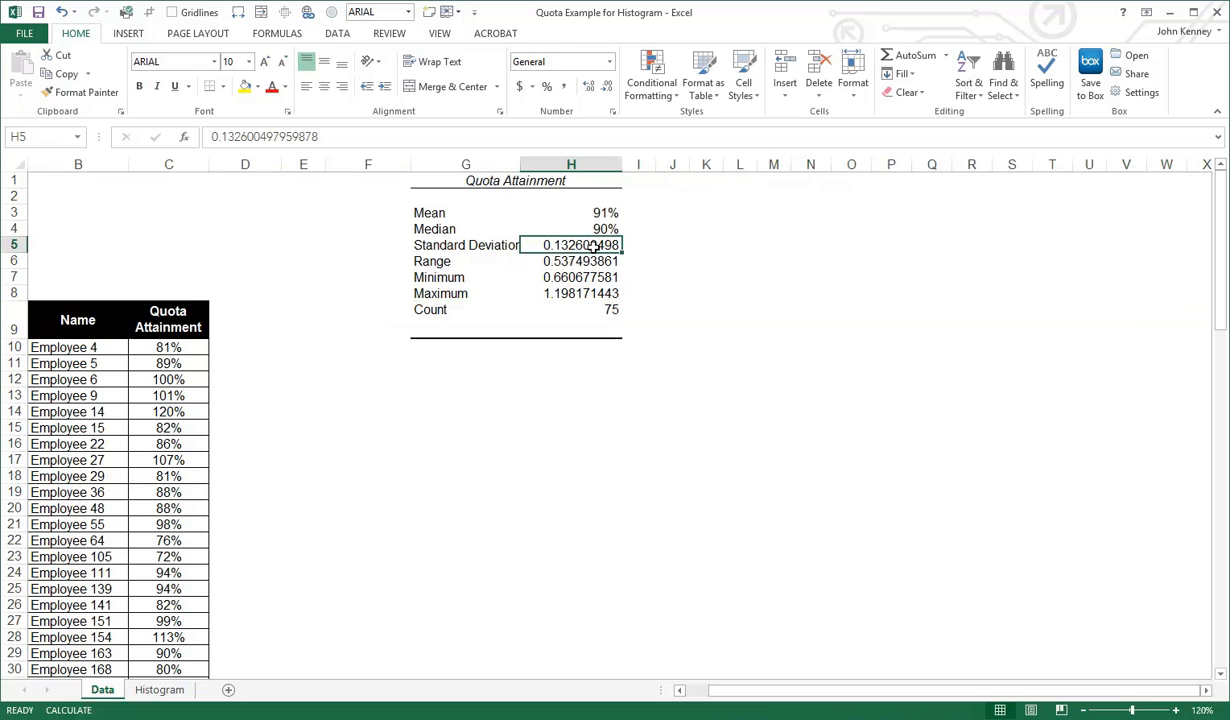
pyautogui.click(547, 87)
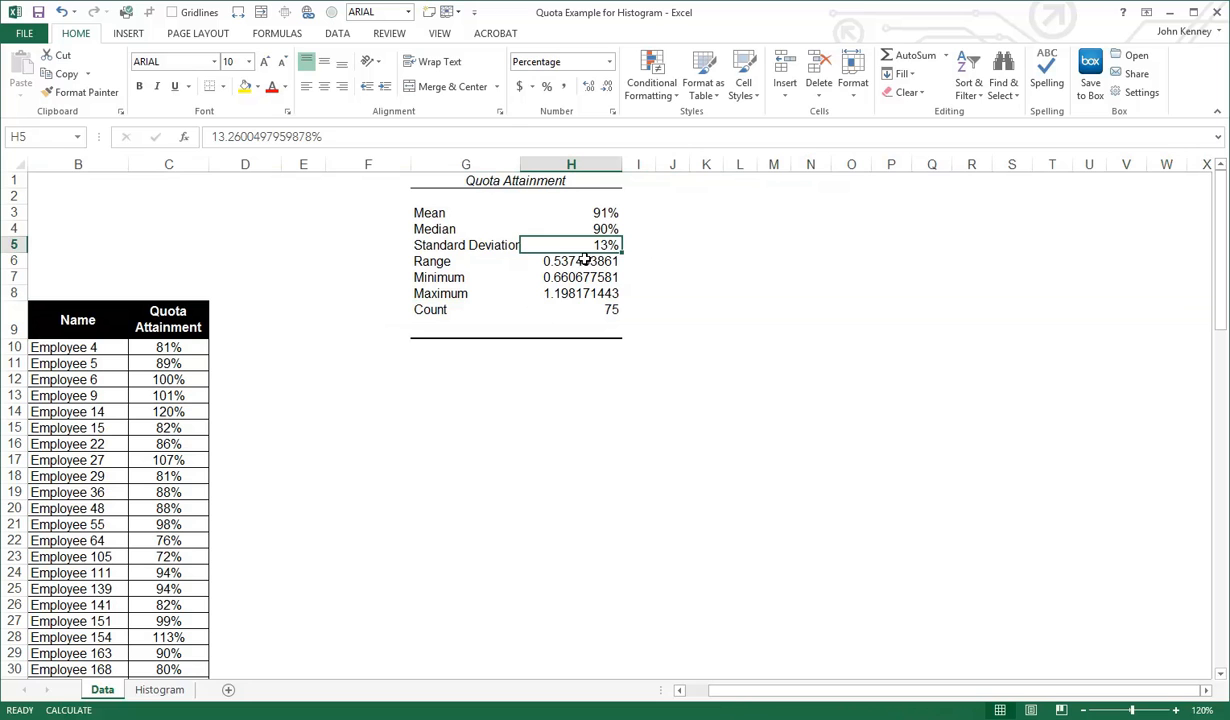
# Format the Range, Minimum and Maximum values in H6:H8 as percentages
pyautogui.moveTo(583, 260); pyautogui.dragTo(582, 293)
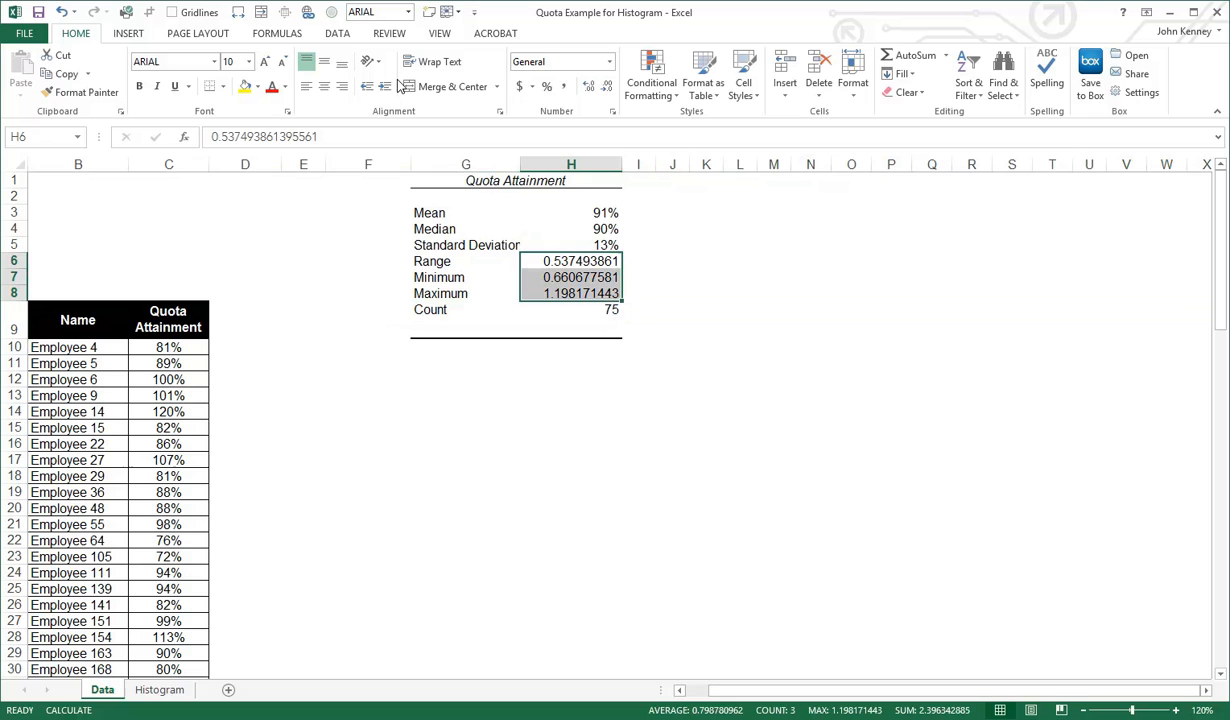
pyautogui.click(546, 86)
pyautogui.click(610, 277)
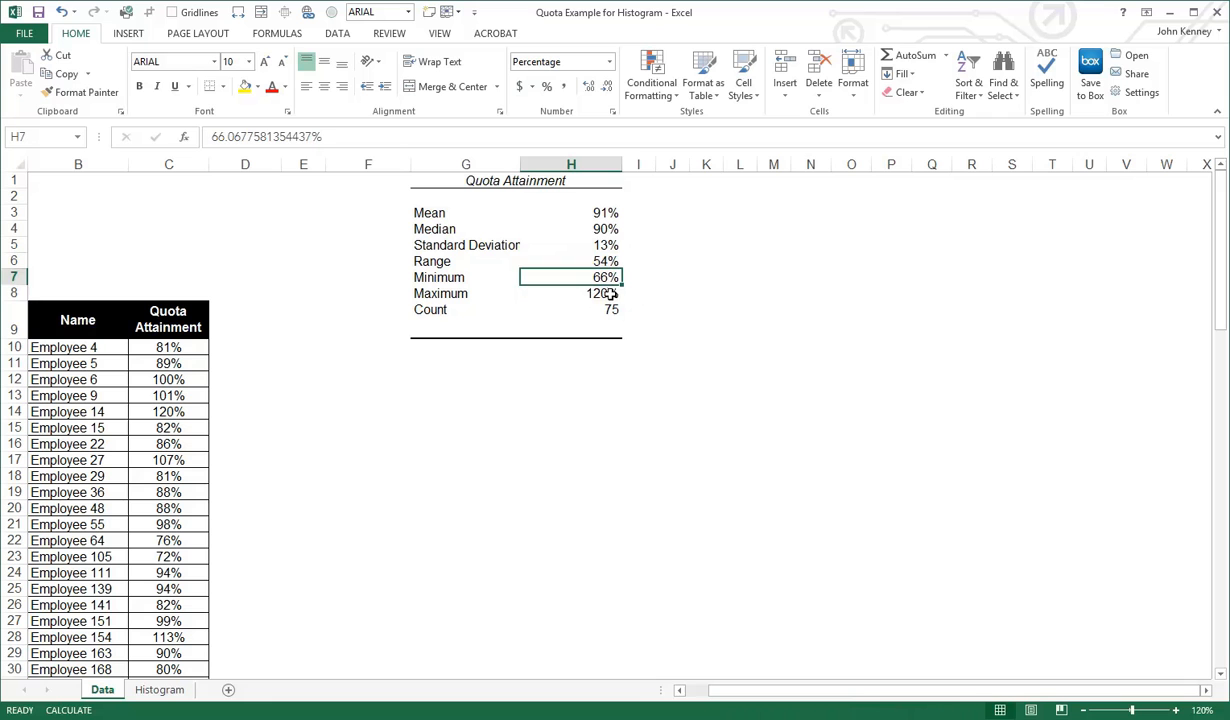
pyautogui.click(600, 293)
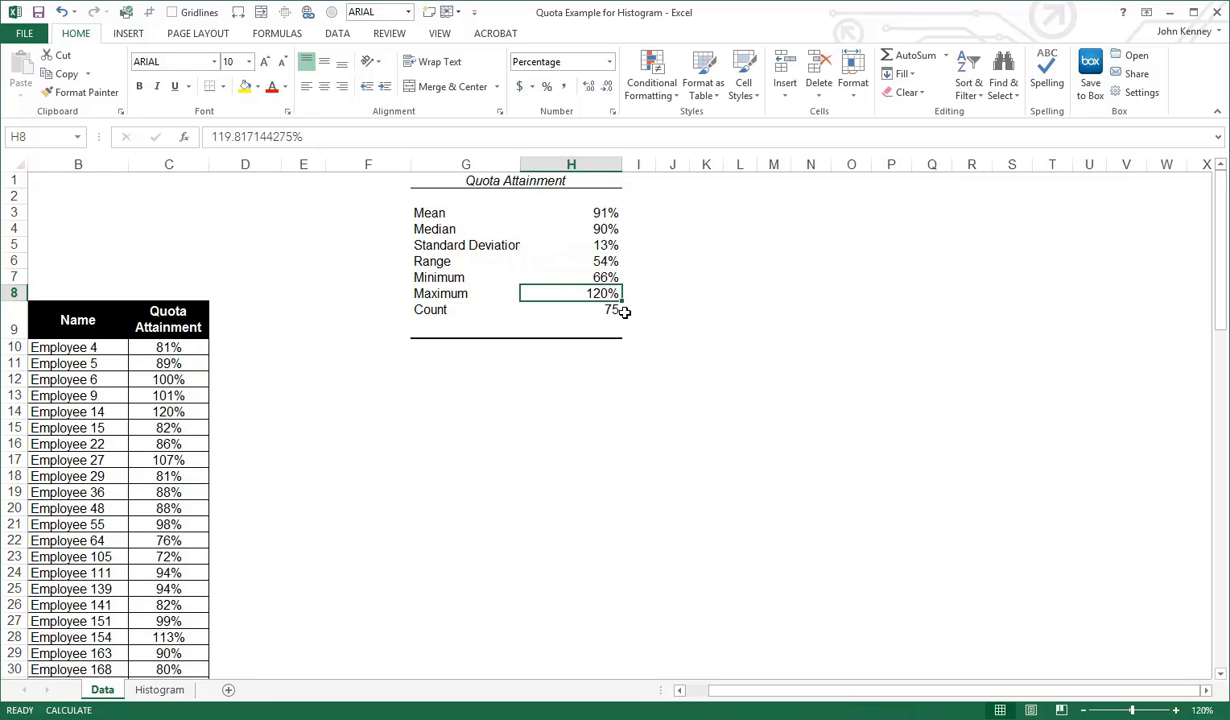
pyautogui.click(616, 310)
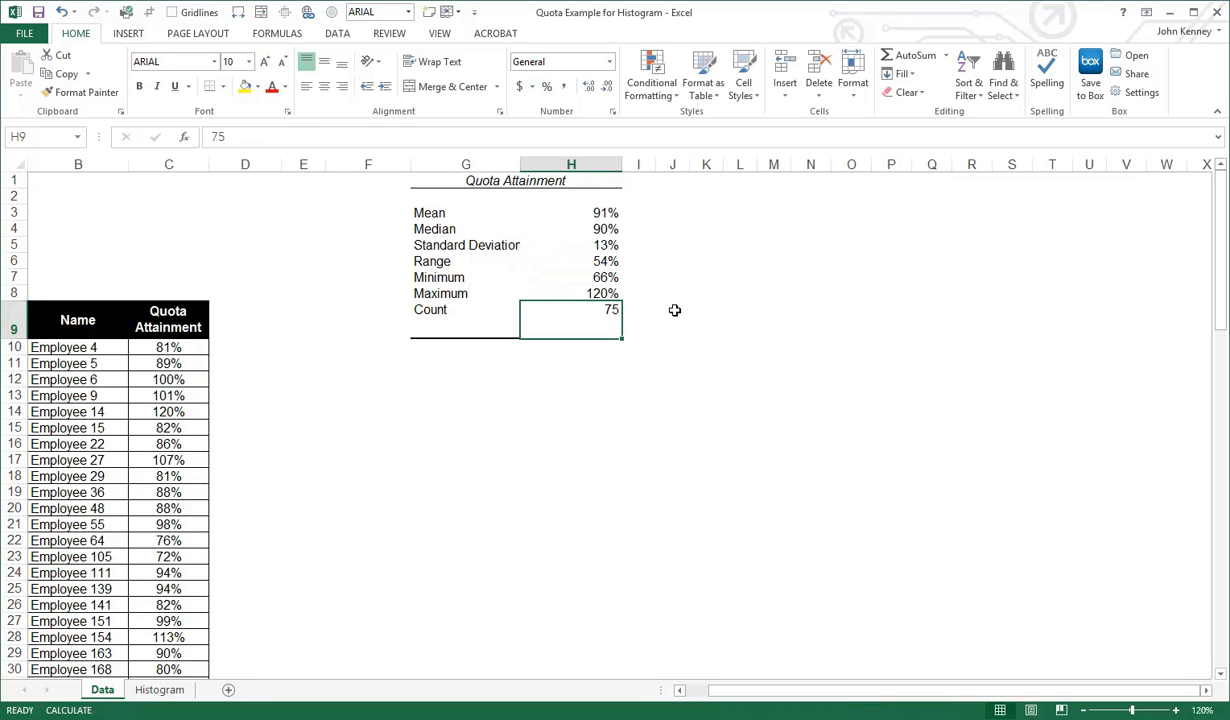
# Enter the first three bin values, 60%, 70% and 80%, in G11:G13 below the summary statistics
pyautogui.click(479, 366)
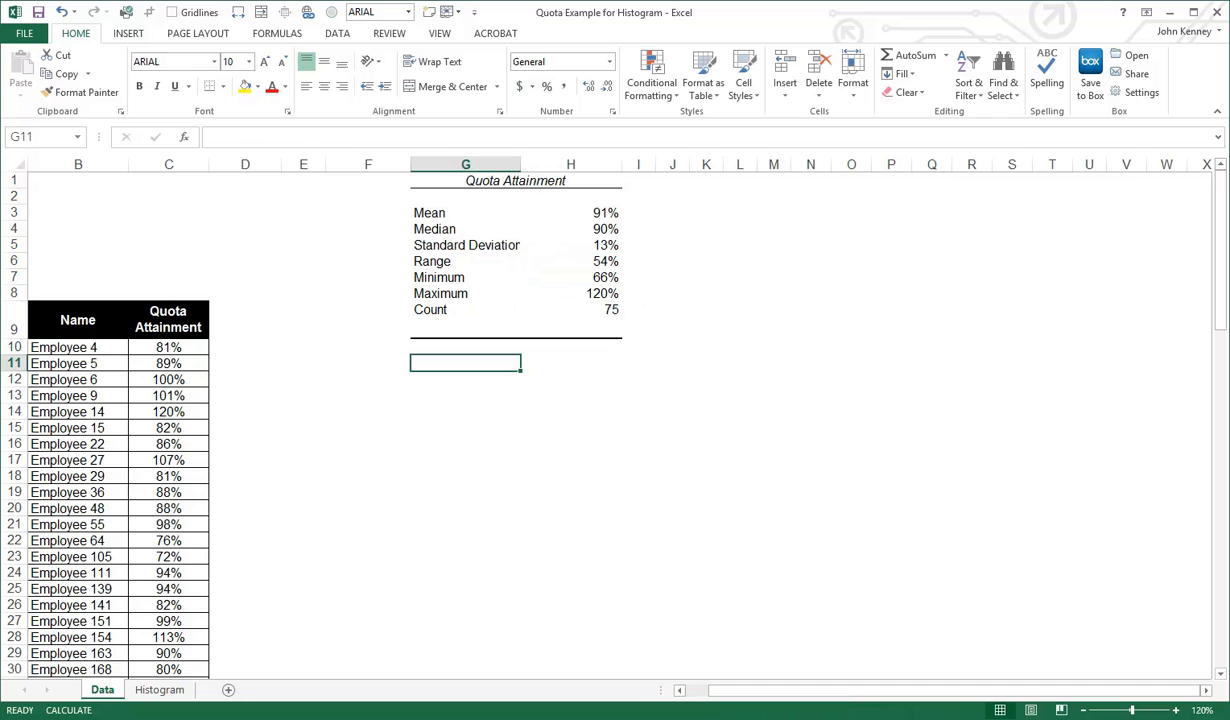
pyautogui.write('60%')
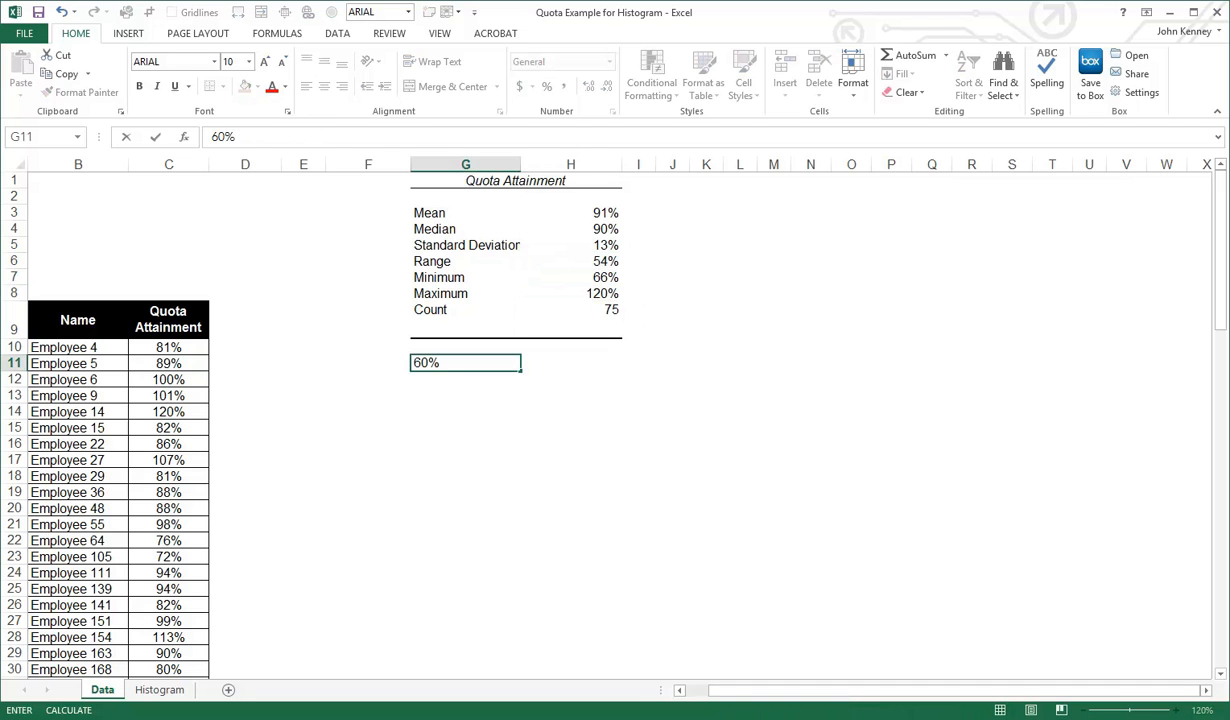
pyautogui.press('Return')
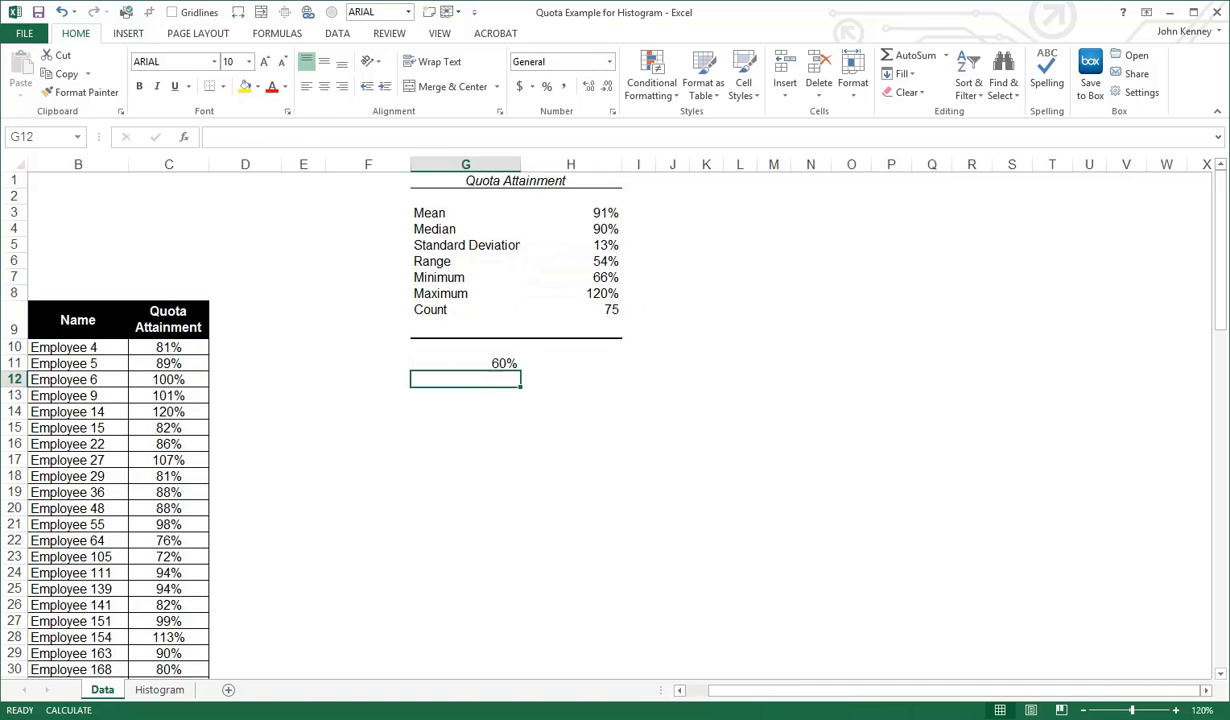
pyautogui.write('70%')
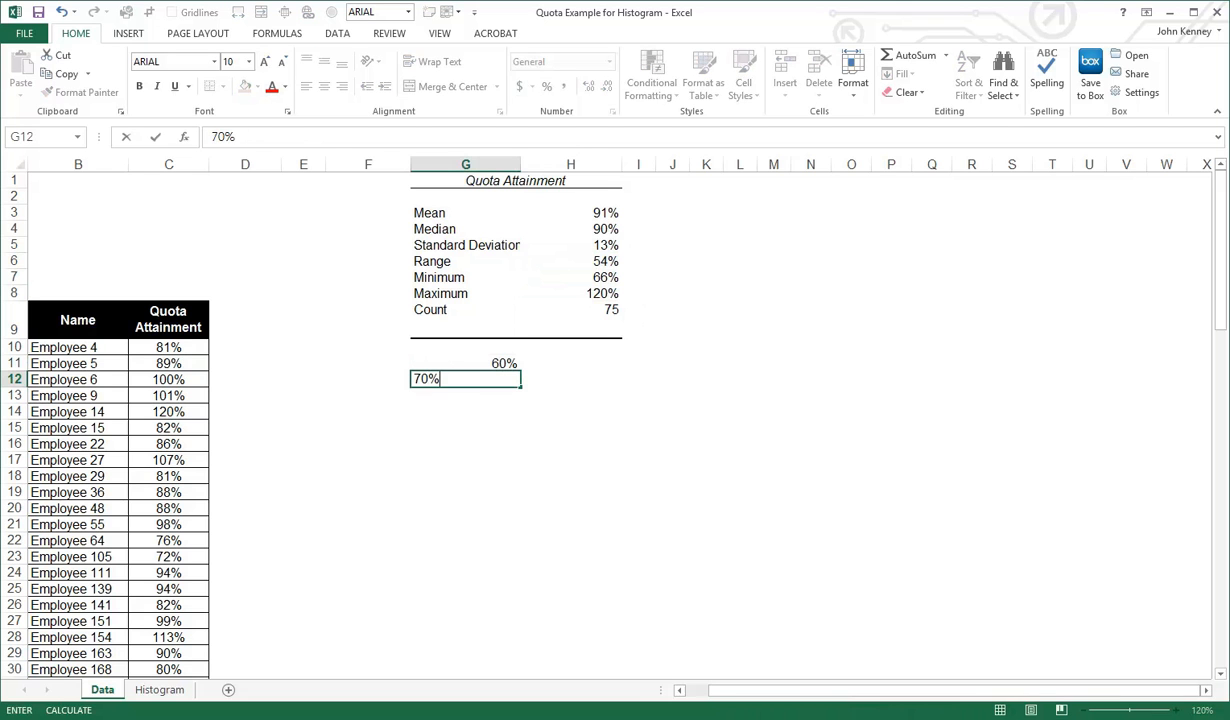
pyautogui.press('Return')
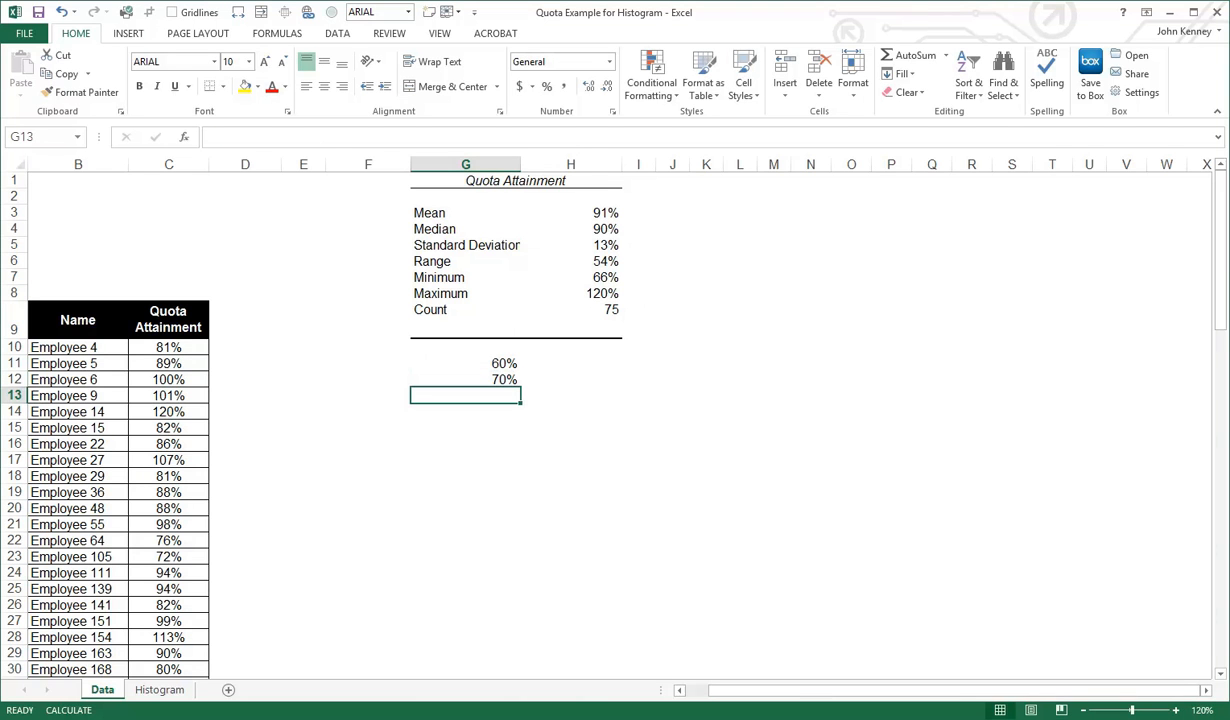
pyautogui.write('8')
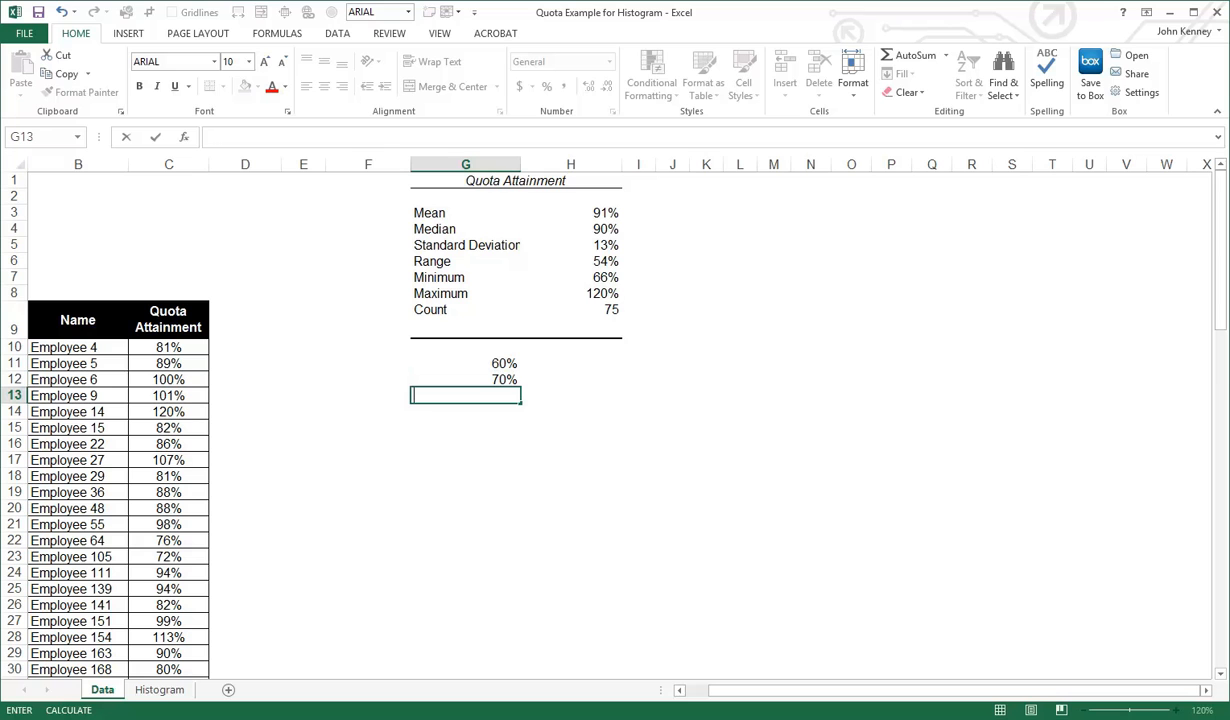
pyautogui.write(')%')
pyautogui.press('BackSpace')
pyautogui.press('BackSpace')
pyautogui.write('0')
pyautogui.write('5')
pyautogui.press('BackSpace')
pyautogui.write('%')
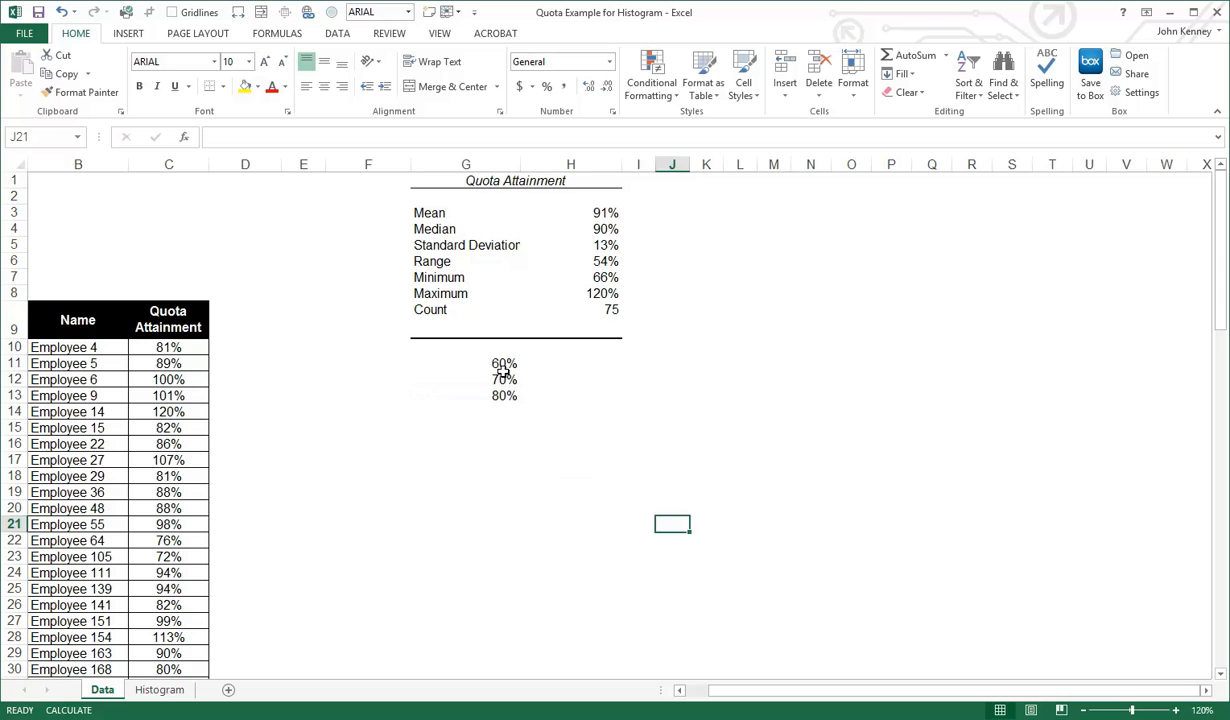
# Extend the bin series from G11:G13 down to G18 in 10% increments, ending at 130%
pyautogui.moveTo(491, 364); pyautogui.dragTo(509, 476)
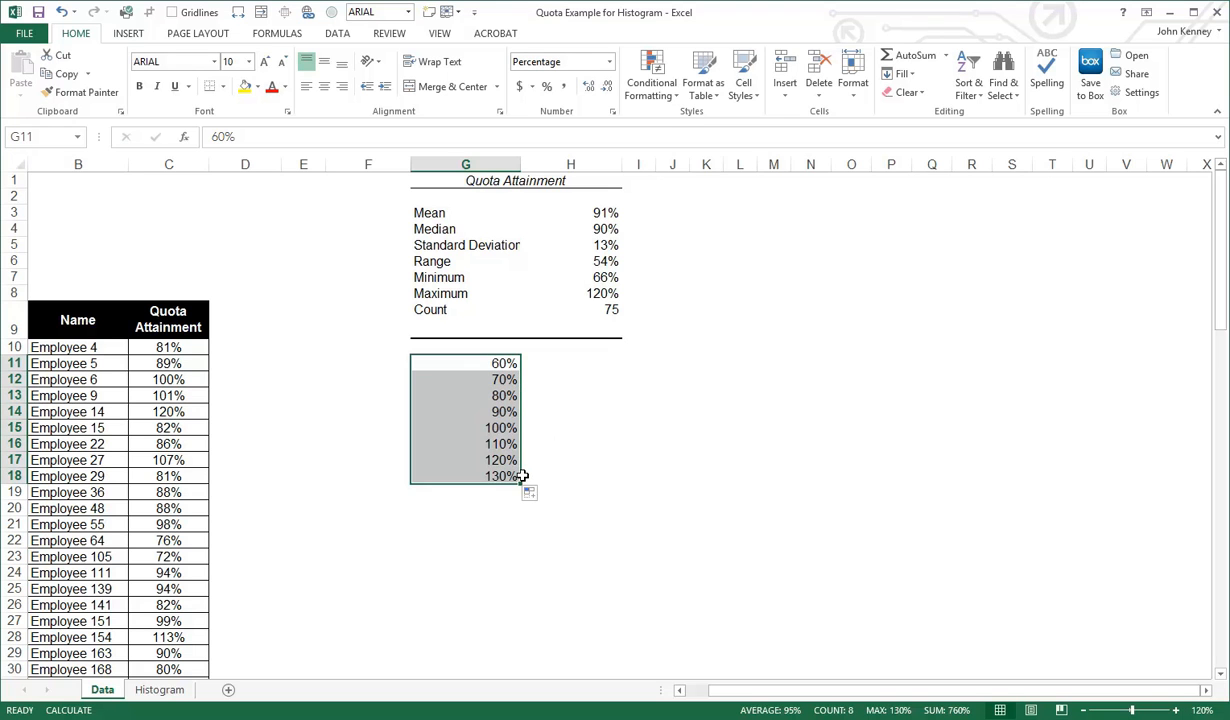
pyautogui.click(726, 460)
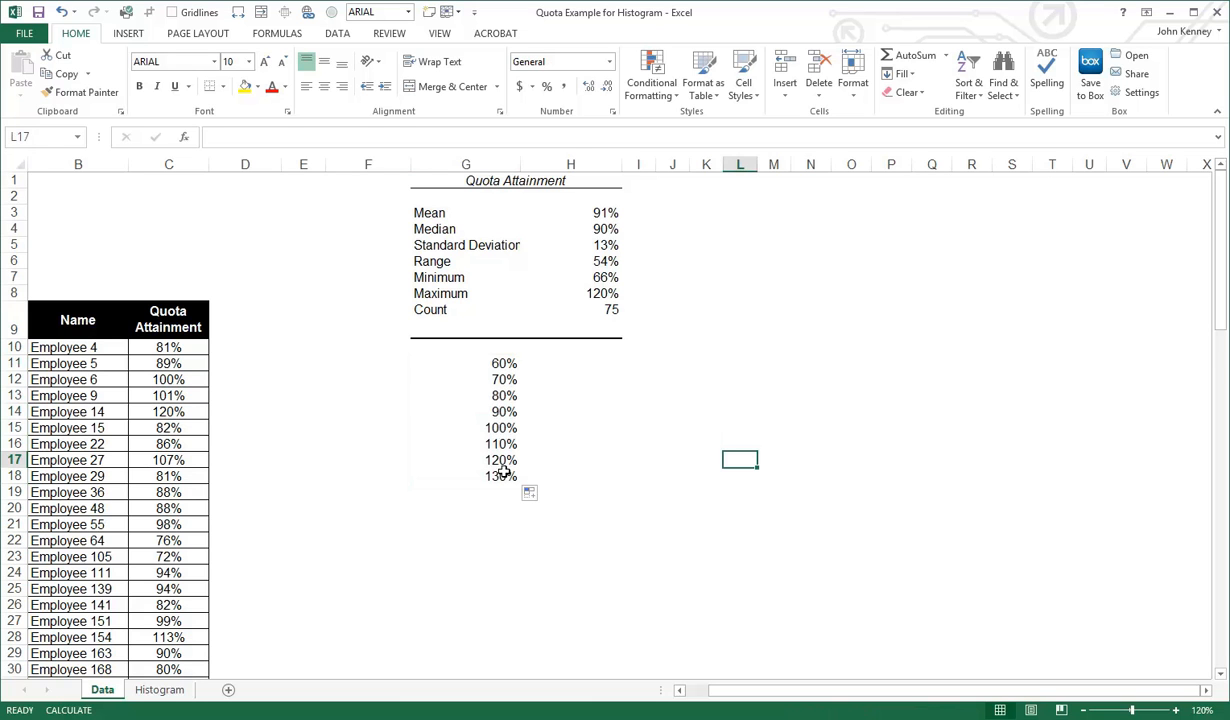
pyautogui.click(662, 360)
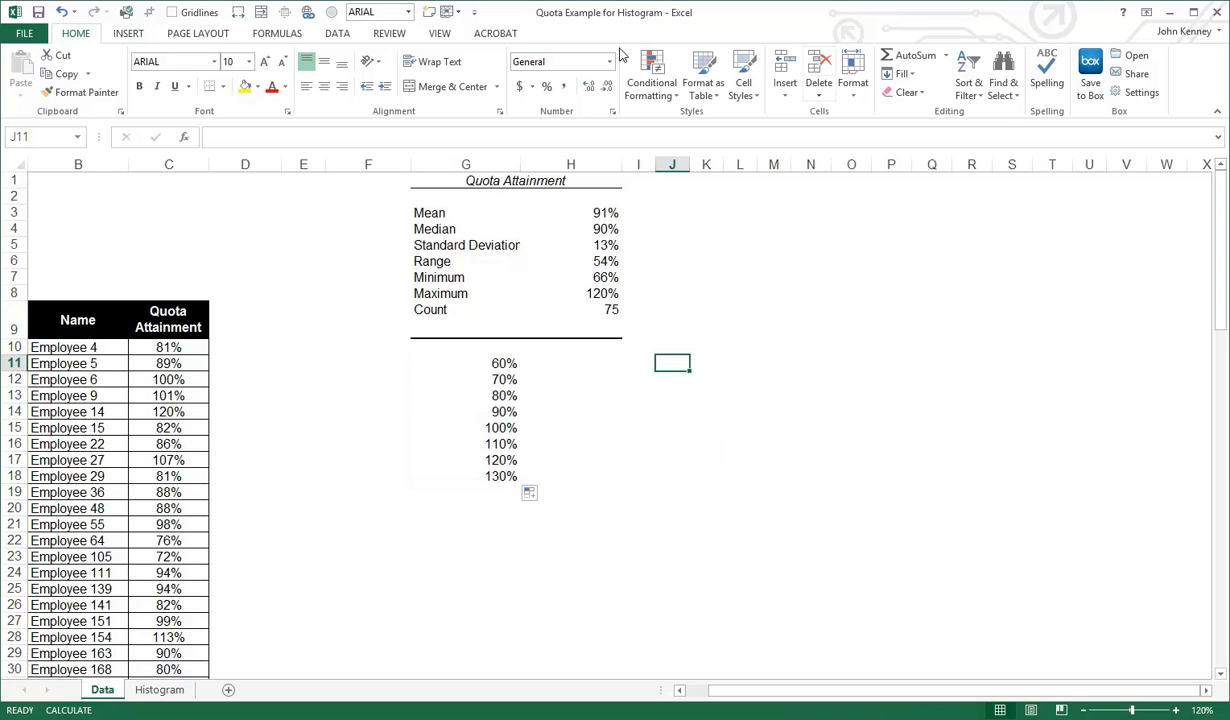
# Start the Histogram data analysis tool and set its input range to the quota attainment values in C10:C84
pyautogui.click(337, 36)
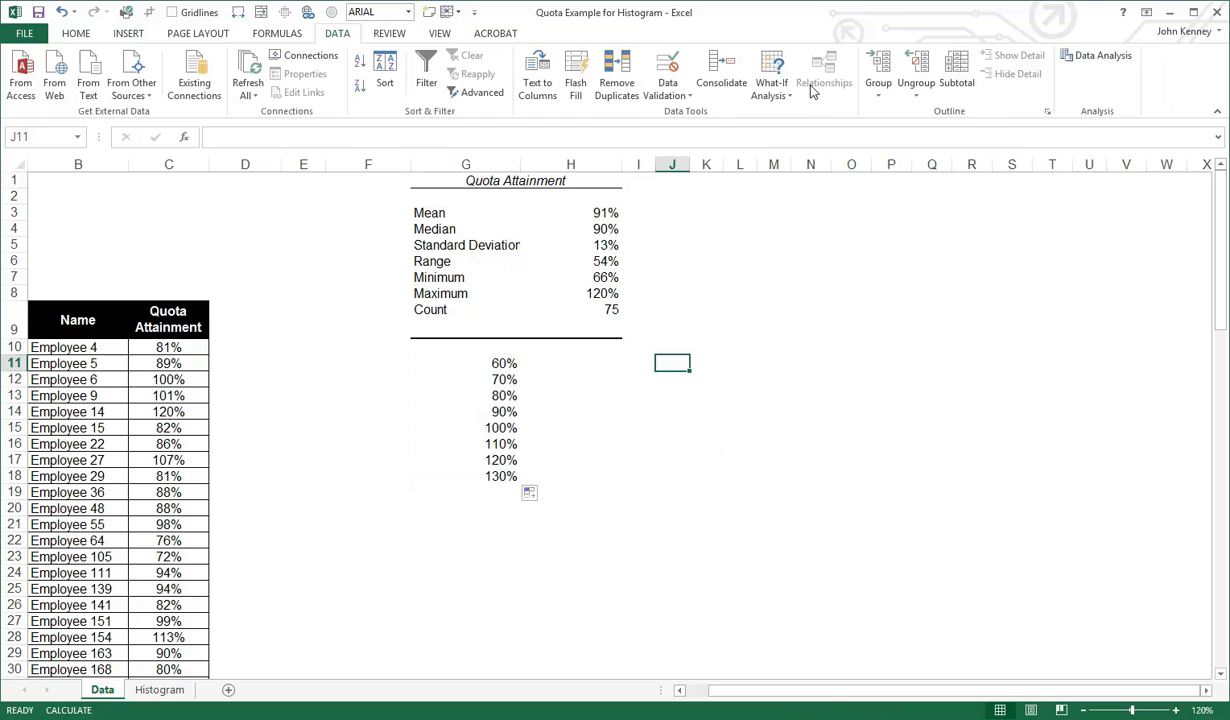
pyautogui.click(1090, 58)
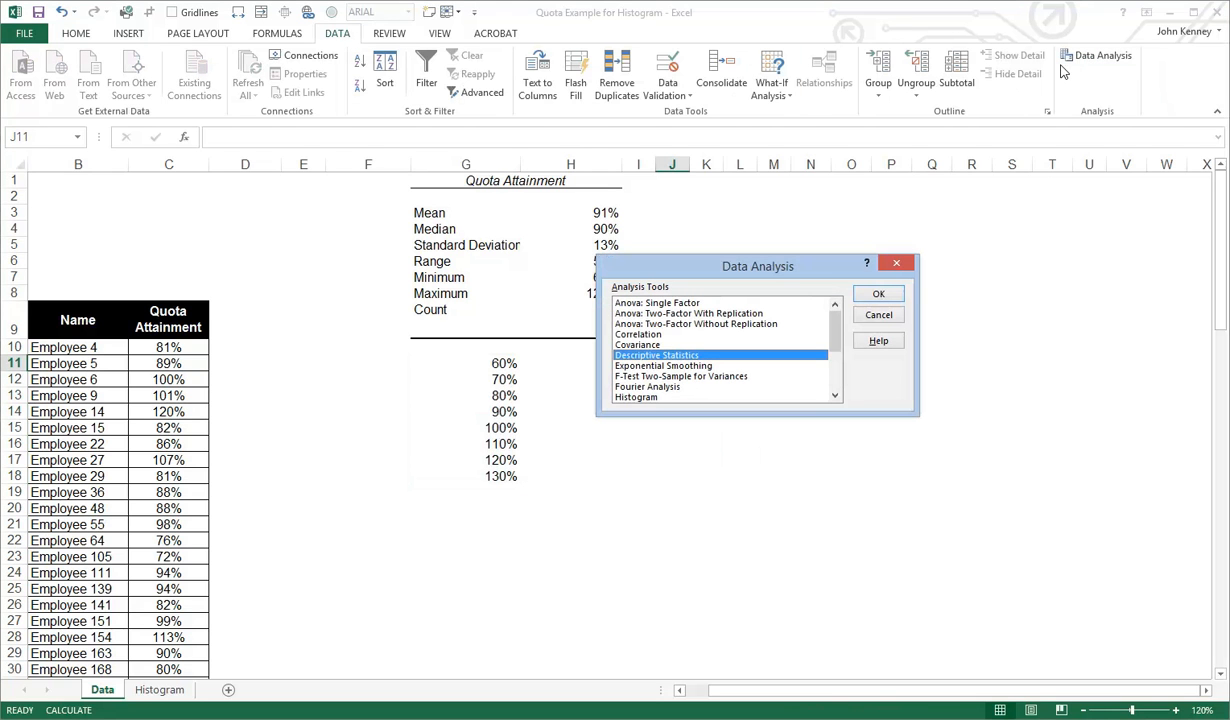
pyautogui.click(641, 398)
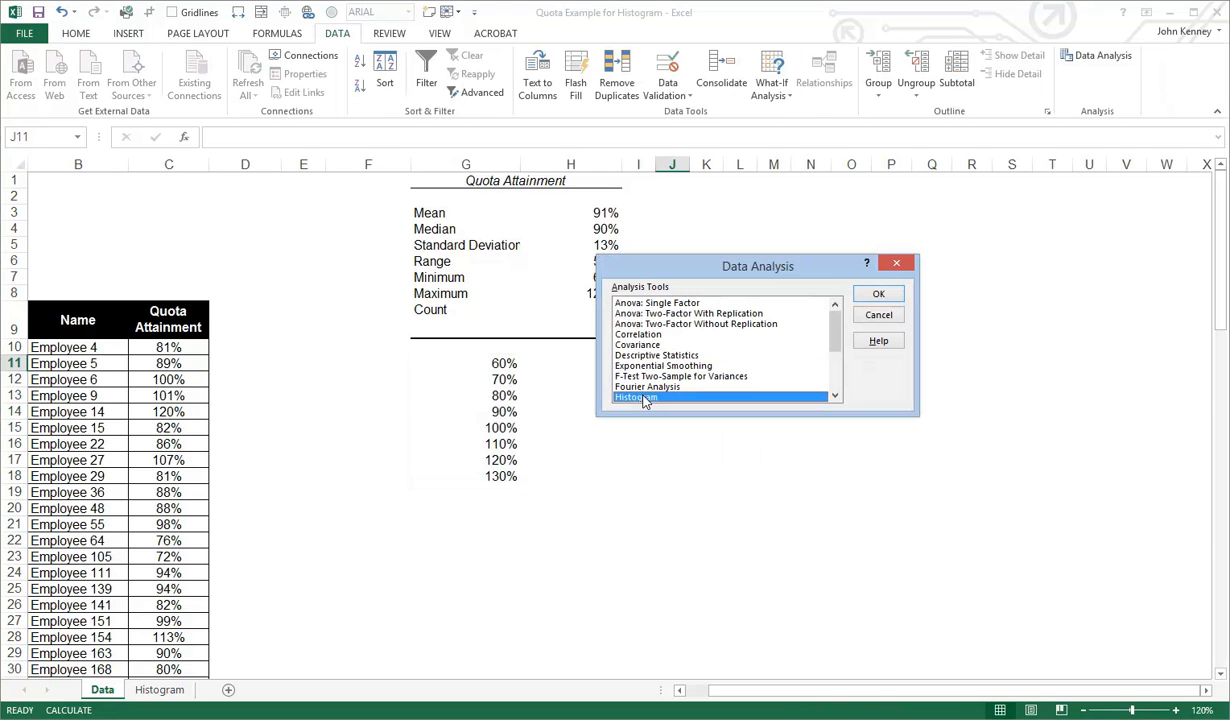
pyautogui.click(879, 298)
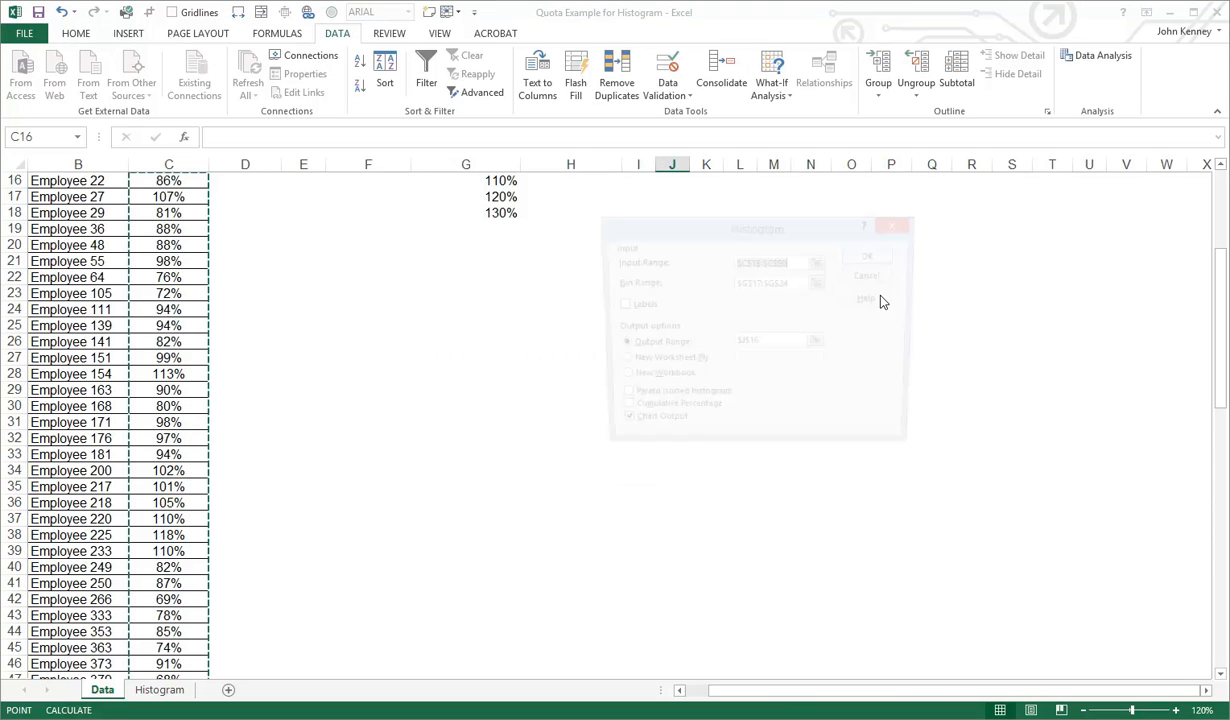
pyautogui.click(820, 262)
pyautogui.scroll(5, 260, 280)
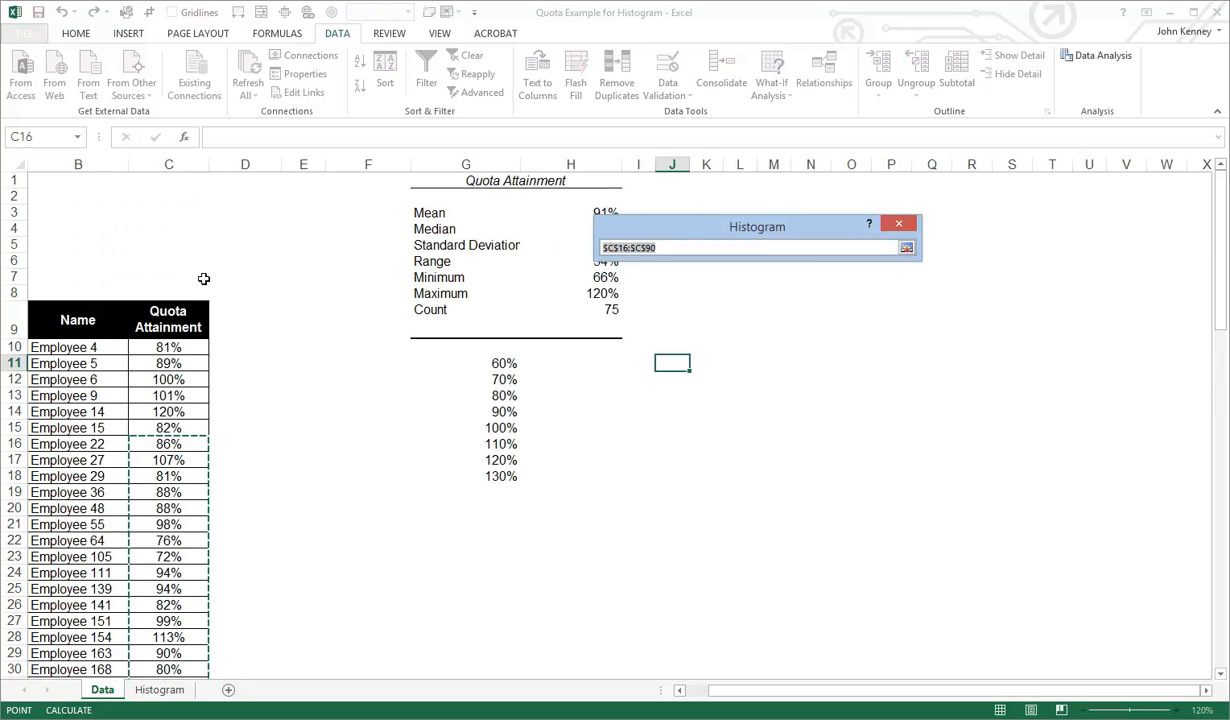
pyautogui.click(185, 347)
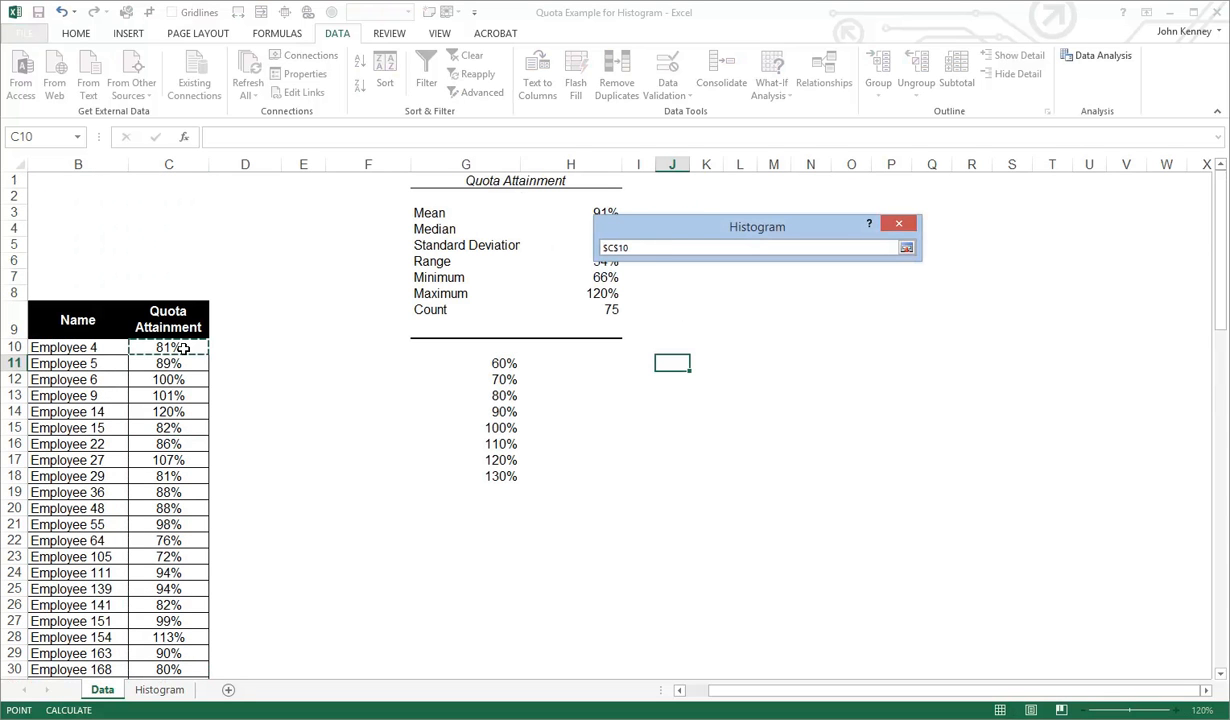
pyautogui.hotkey('ctrl', 'shift', 'Down')
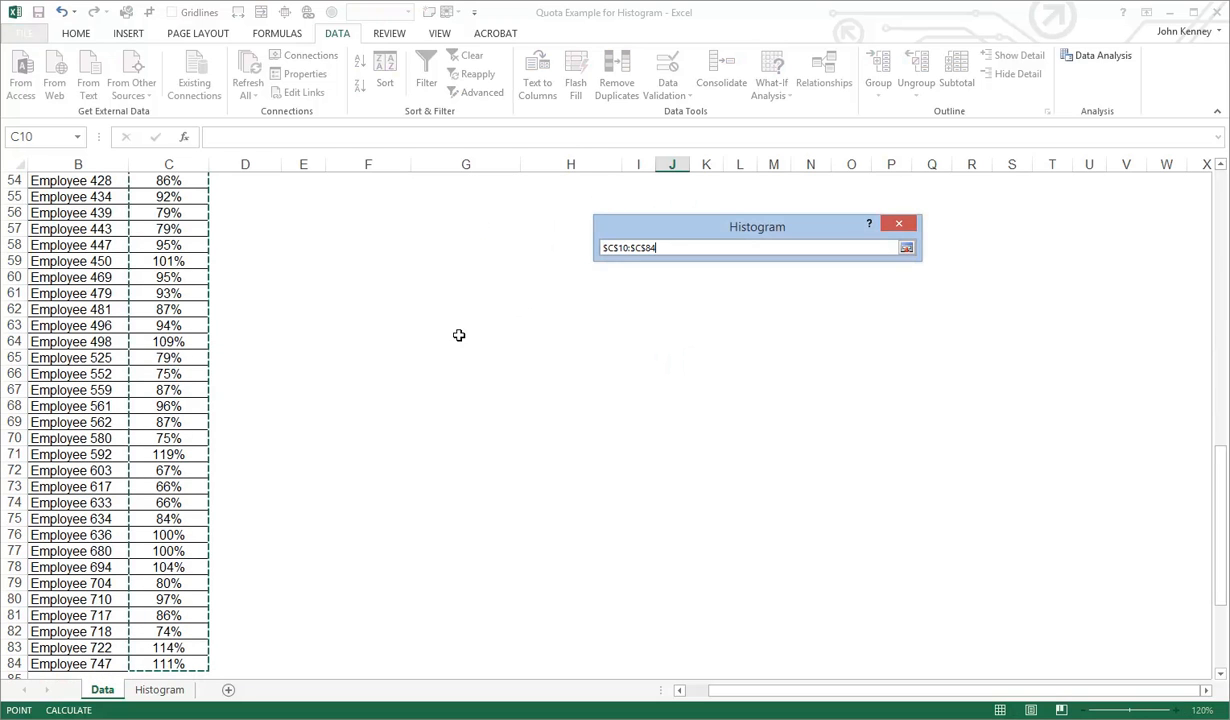
pyautogui.click(906, 248)
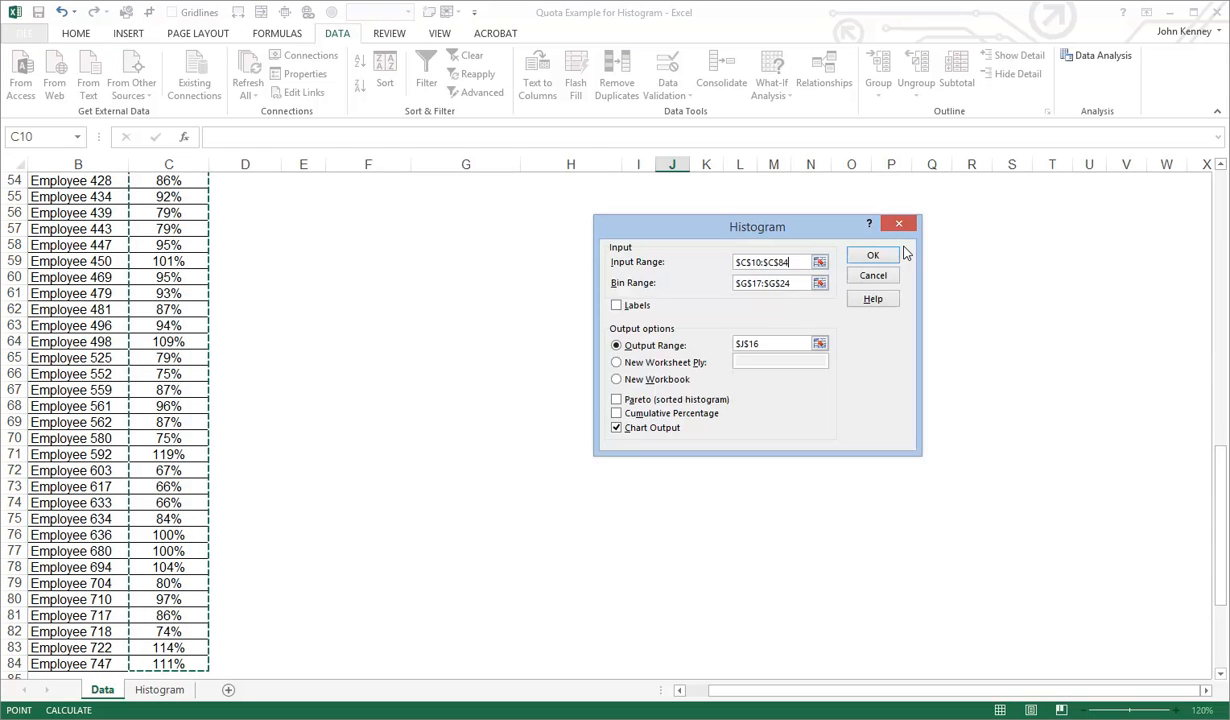
# Set the histogram's bin range to G11:G18
pyautogui.click(803, 282)
pyautogui.click(819, 283)
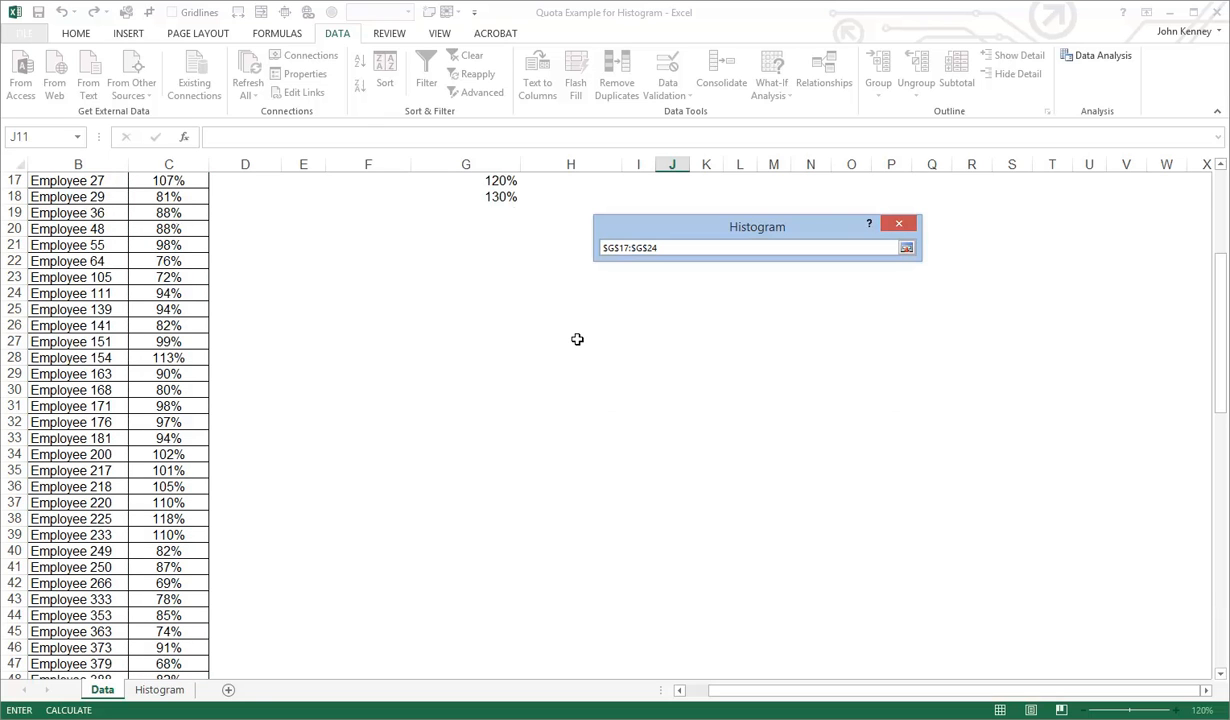
pyautogui.scroll(1, 570, 325)
pyautogui.scroll(1, 540, 325)
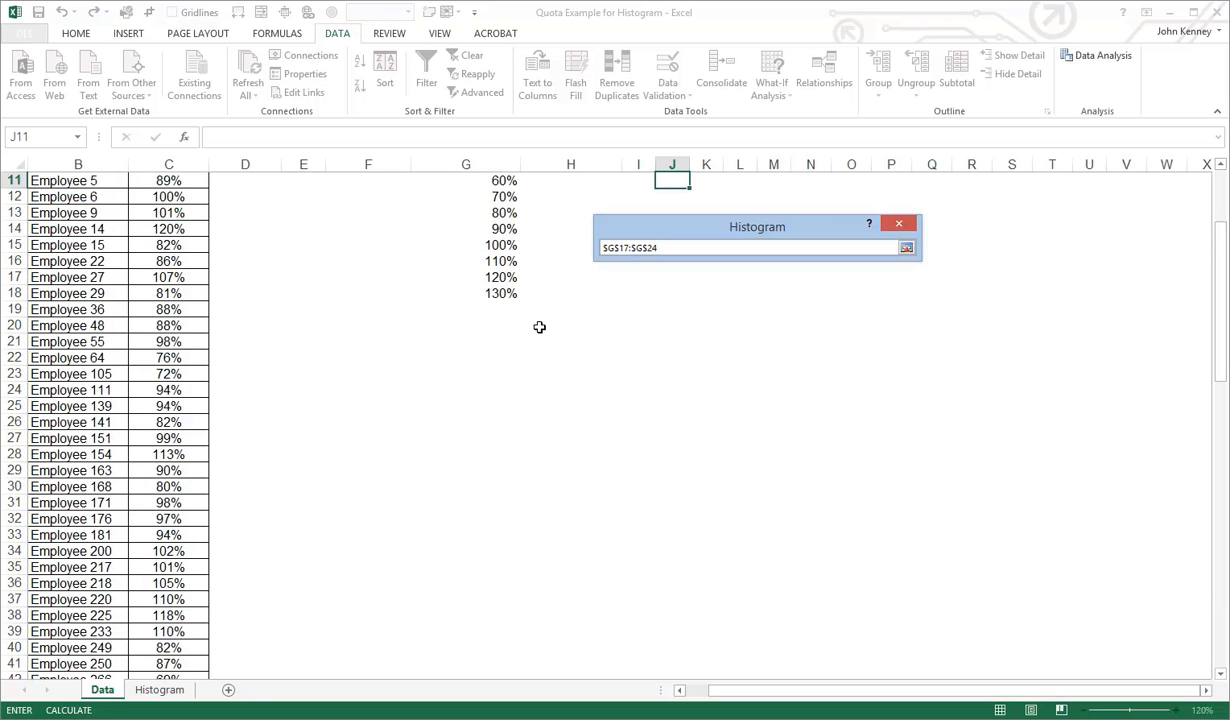
pyautogui.scroll(1, 507, 231)
pyautogui.moveTo(505, 251); pyautogui.dragTo(487, 363)
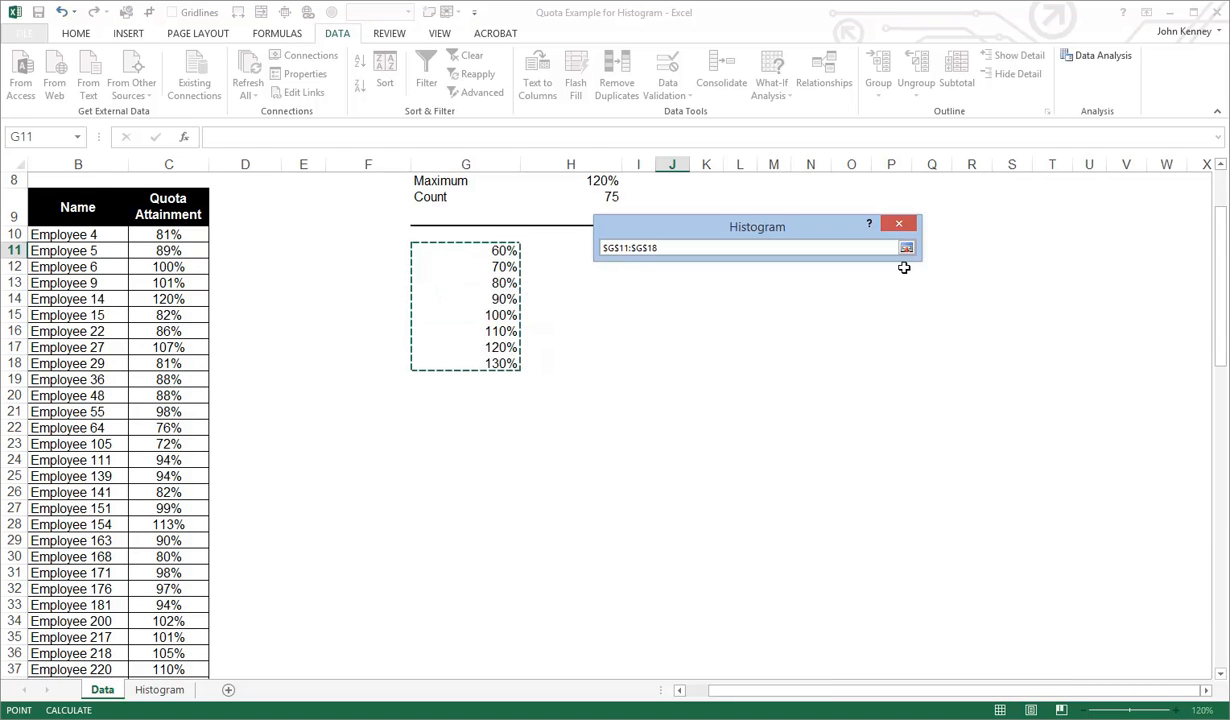
pyautogui.click(906, 248)
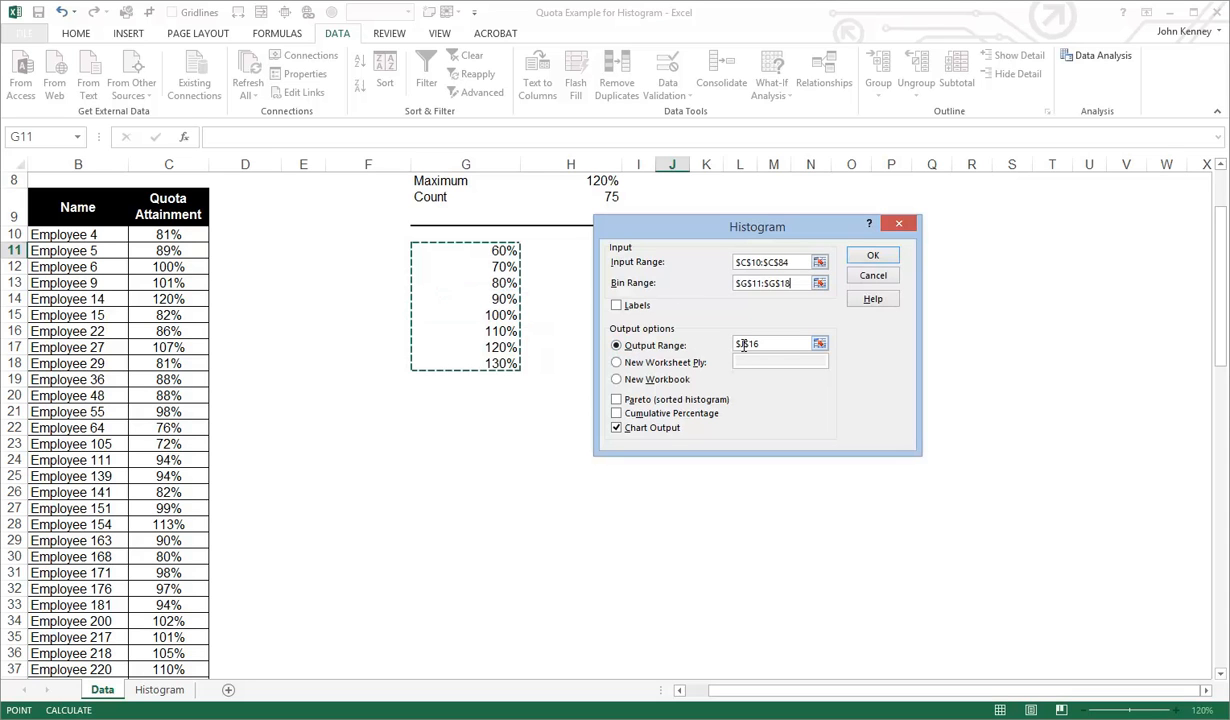
# Set the histogram's output range to J11 on the current sheet and generate the frequency table with its chart
pyautogui.click(692, 362)
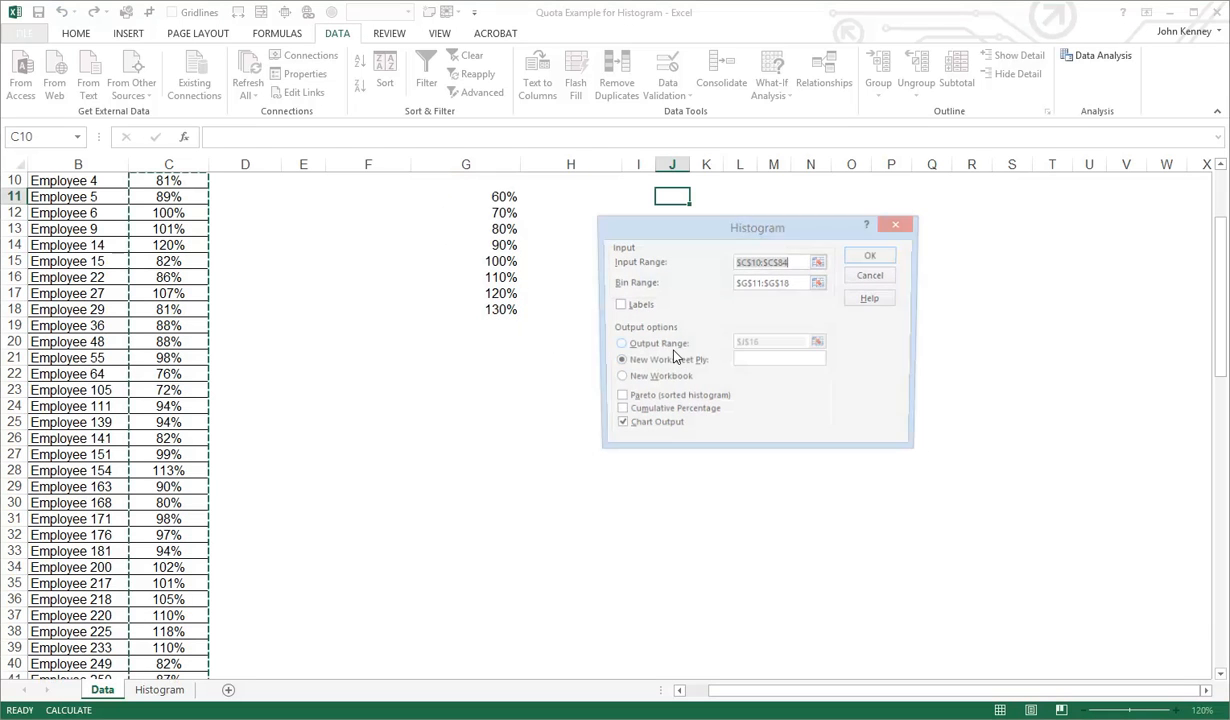
pyautogui.click(660, 348)
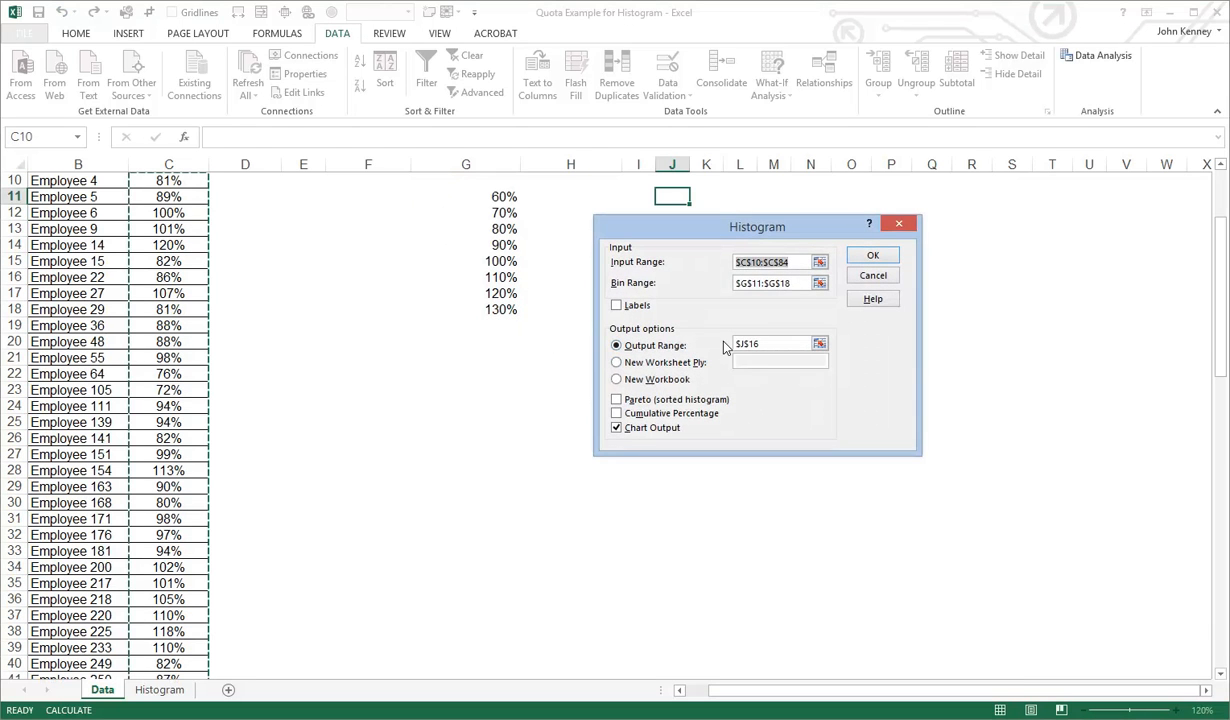
pyautogui.click(796, 343)
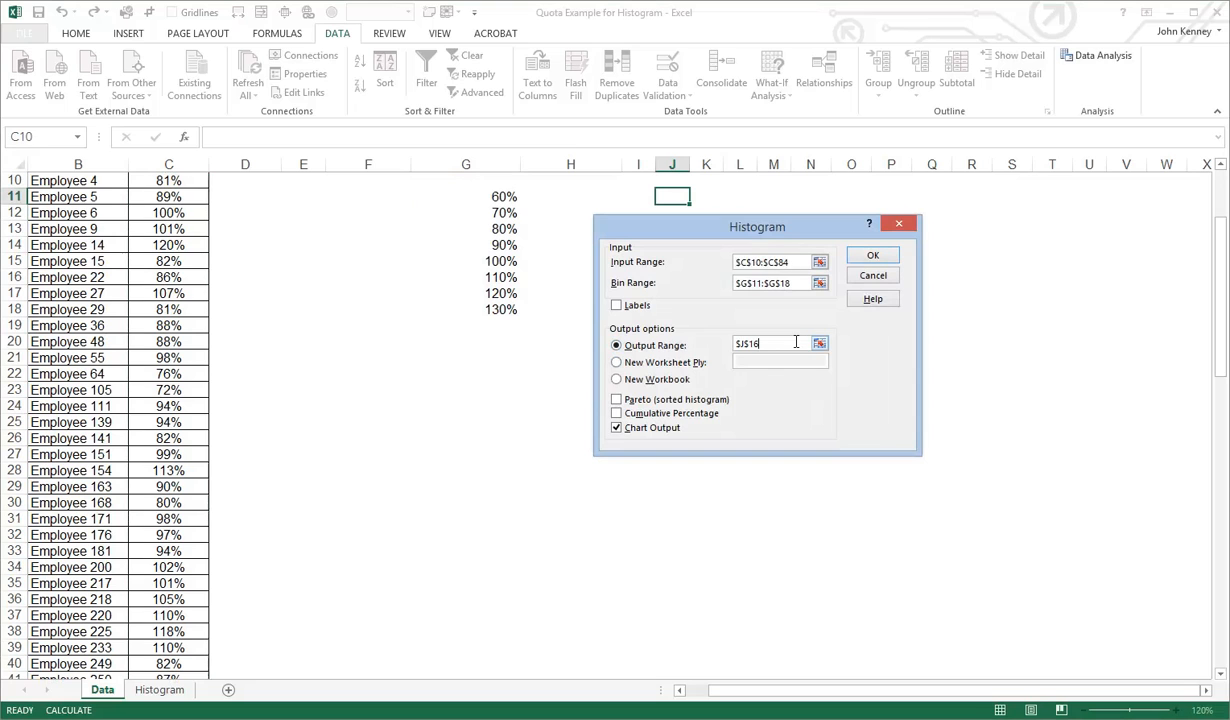
pyautogui.click(819, 345)
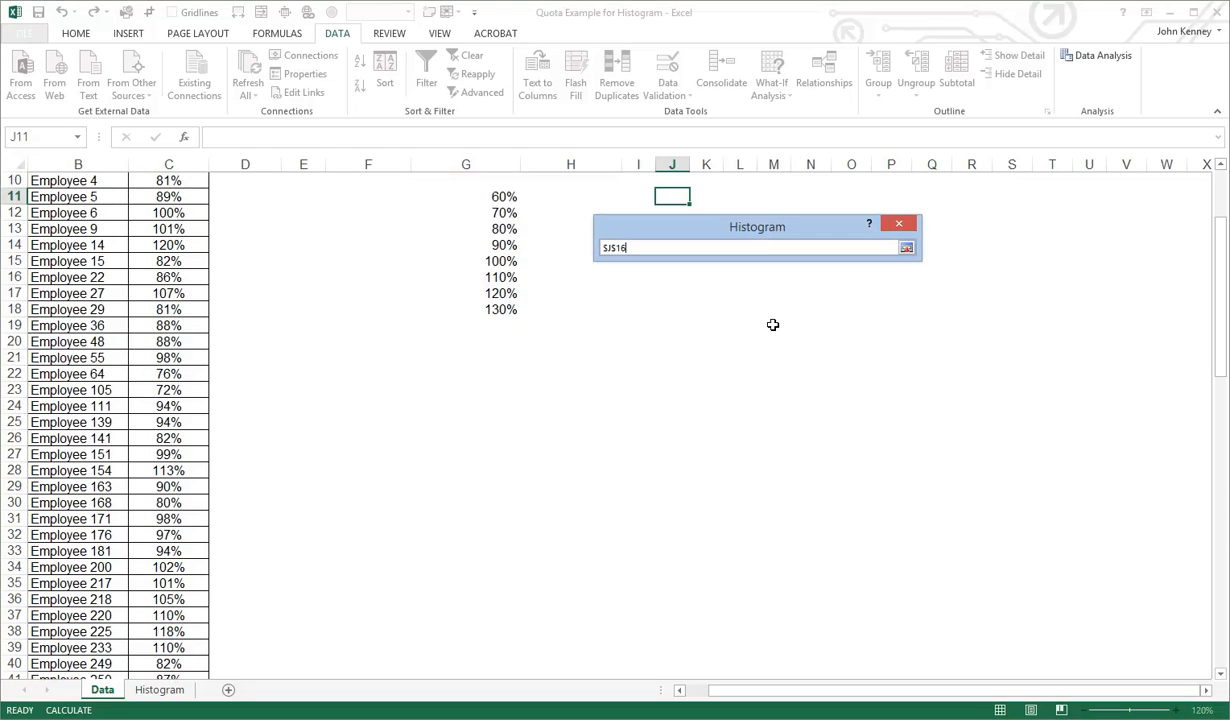
pyautogui.click(567, 345)
pyautogui.press('BackSpace')
pyautogui.press('BackSpace')
pyautogui.press('BackSpace')
pyautogui.press('BackSpace')
pyautogui.press('BackSpace')
pyautogui.press('BackSpace')
pyautogui.press('BackSpace')
pyautogui.press('BackSpace')
pyautogui.press('BackSpace')
pyautogui.press('BackSpace')
pyautogui.click(673, 196)
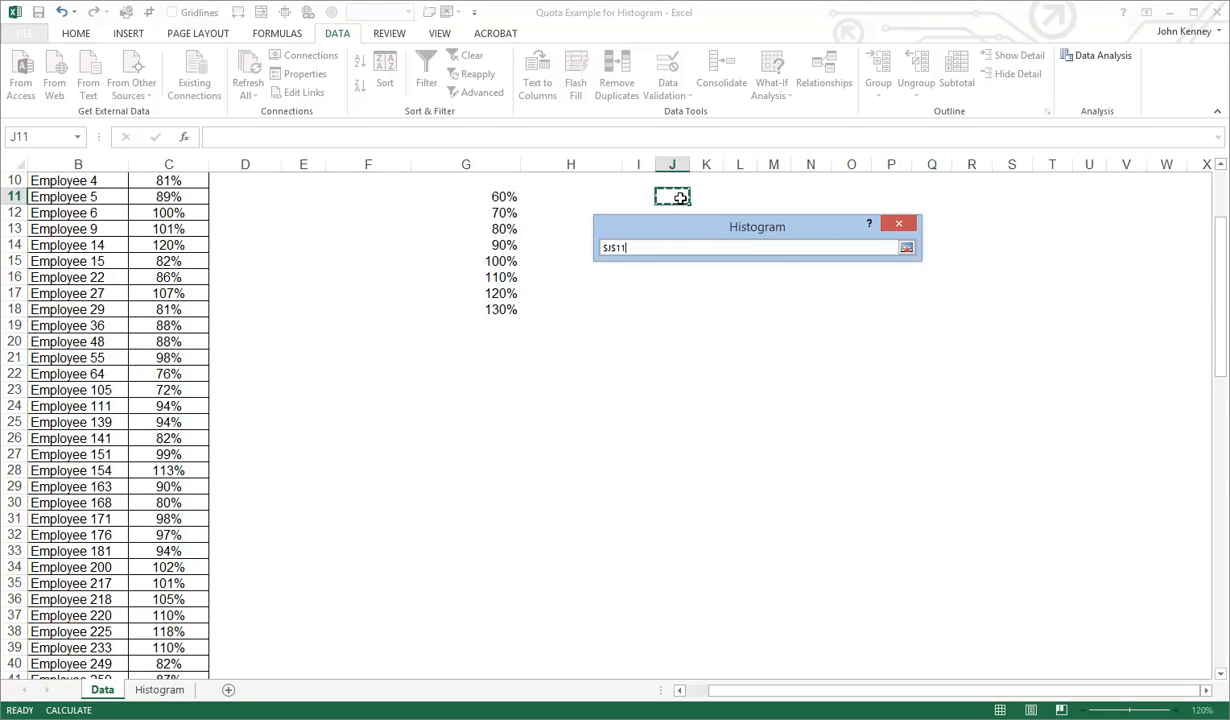
pyautogui.click(906, 248)
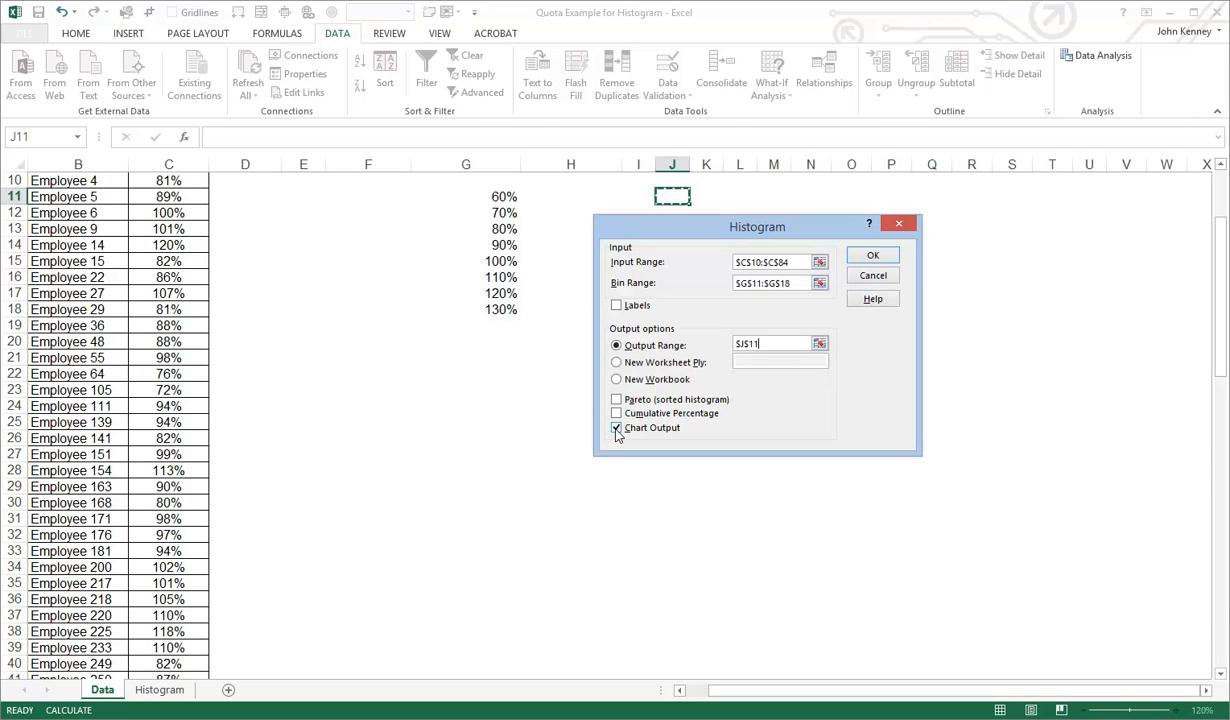
pyautogui.click(874, 258)
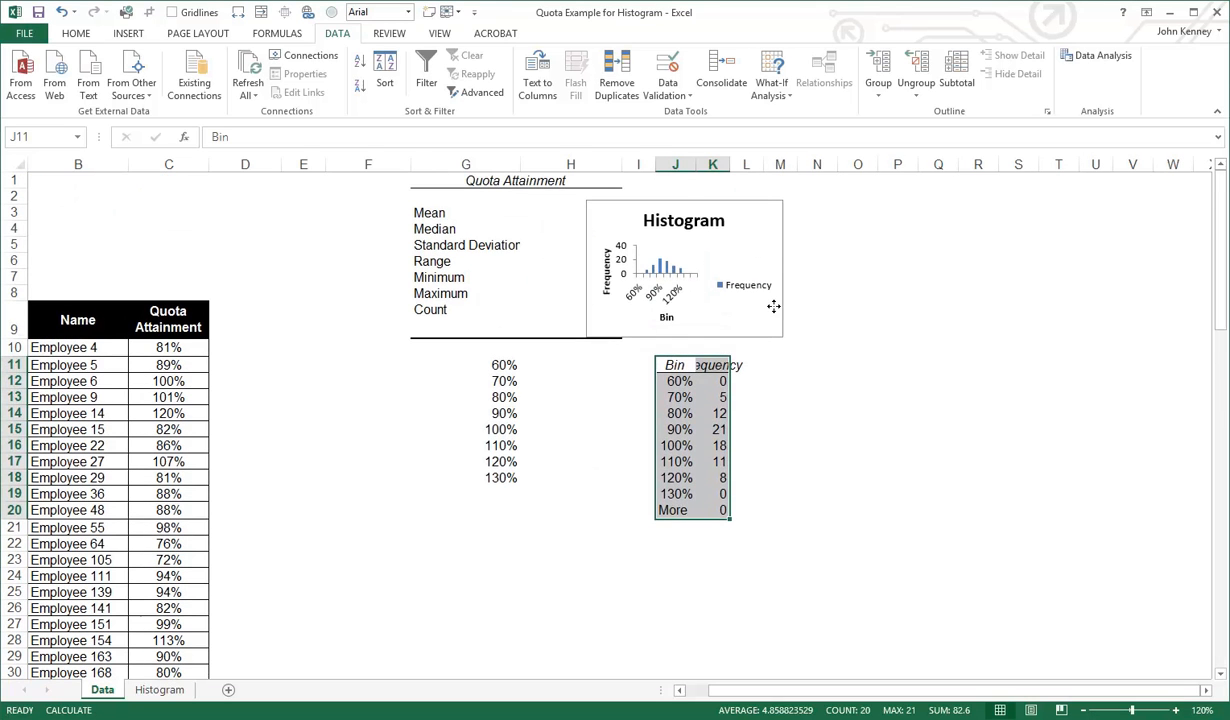
# Enlarge the histogram chart to extend down to about row 24 and delete its Frequency legend
pyautogui.click(773, 307)
pyautogui.moveTo(785, 339); pyautogui.dragTo(1110, 578)
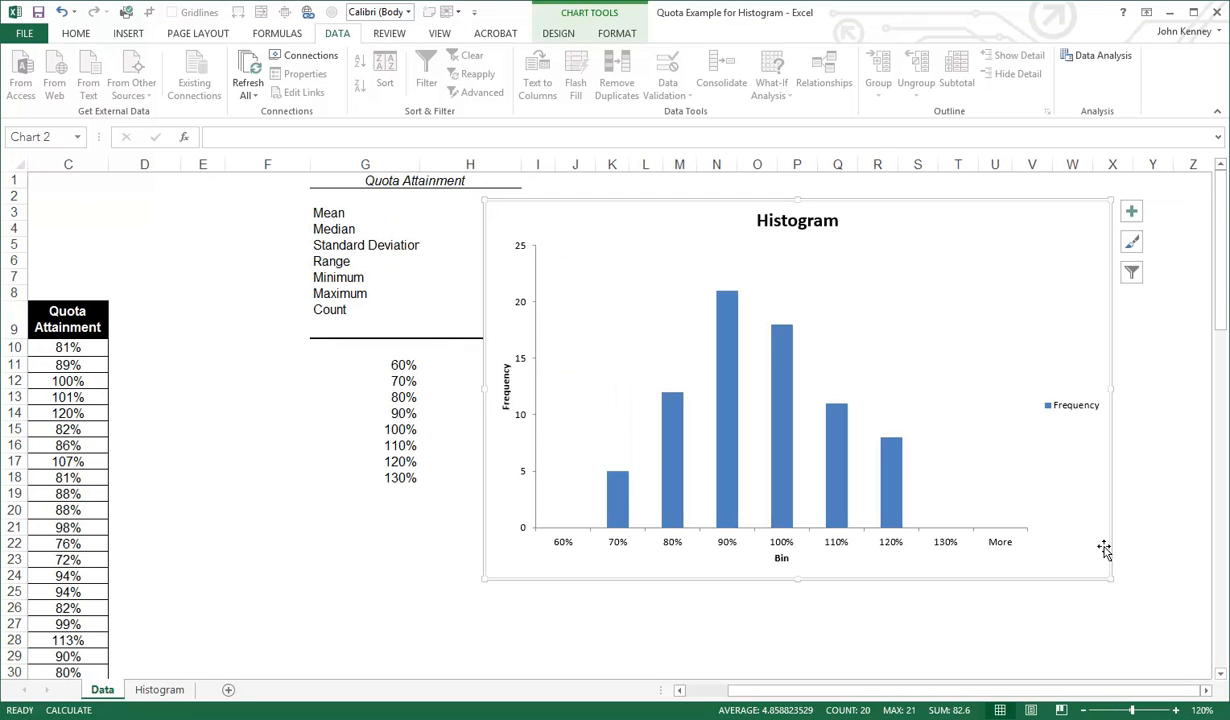
pyautogui.click(1069, 413)
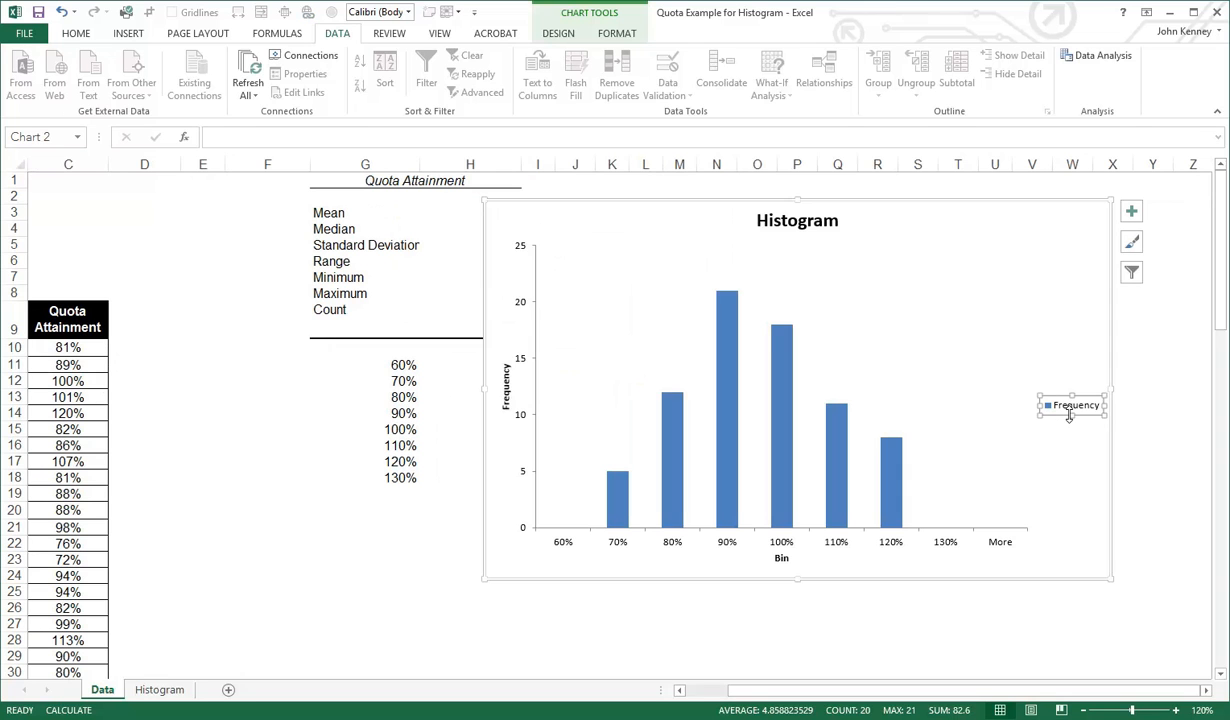
pyautogui.press('Delete')
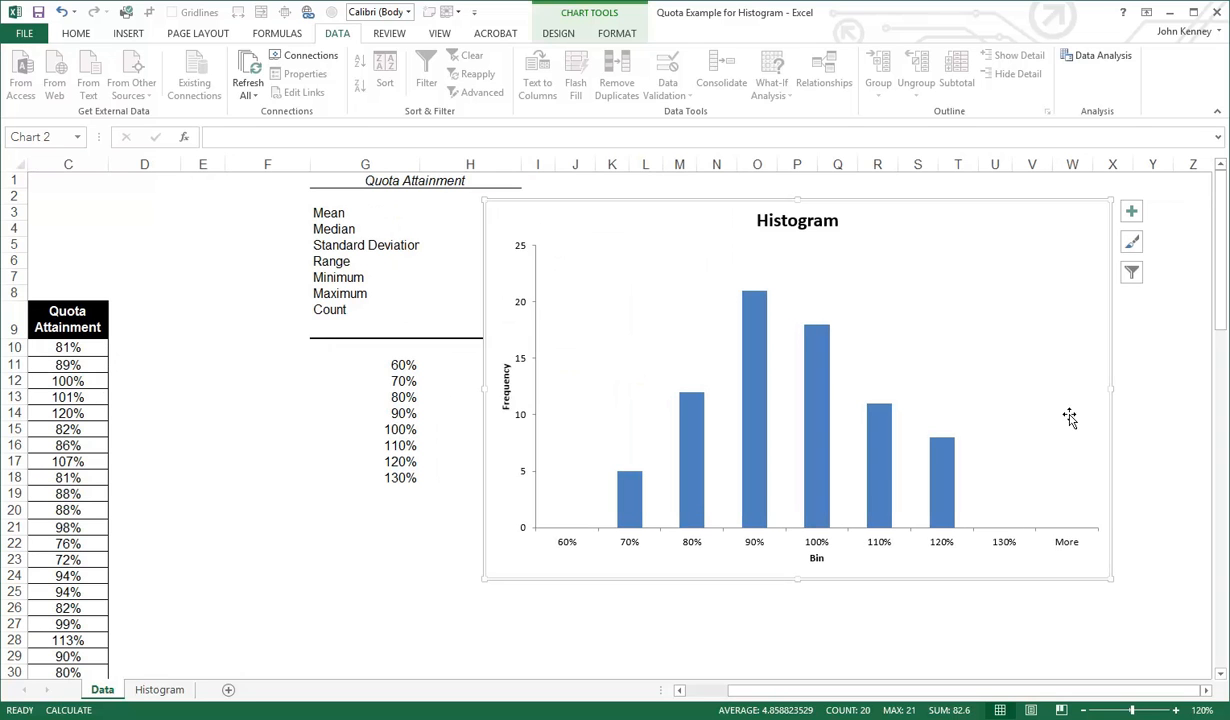
# Add data labels to the Frequency columns of the histogram and deselect the chart
pyautogui.click(636, 511)
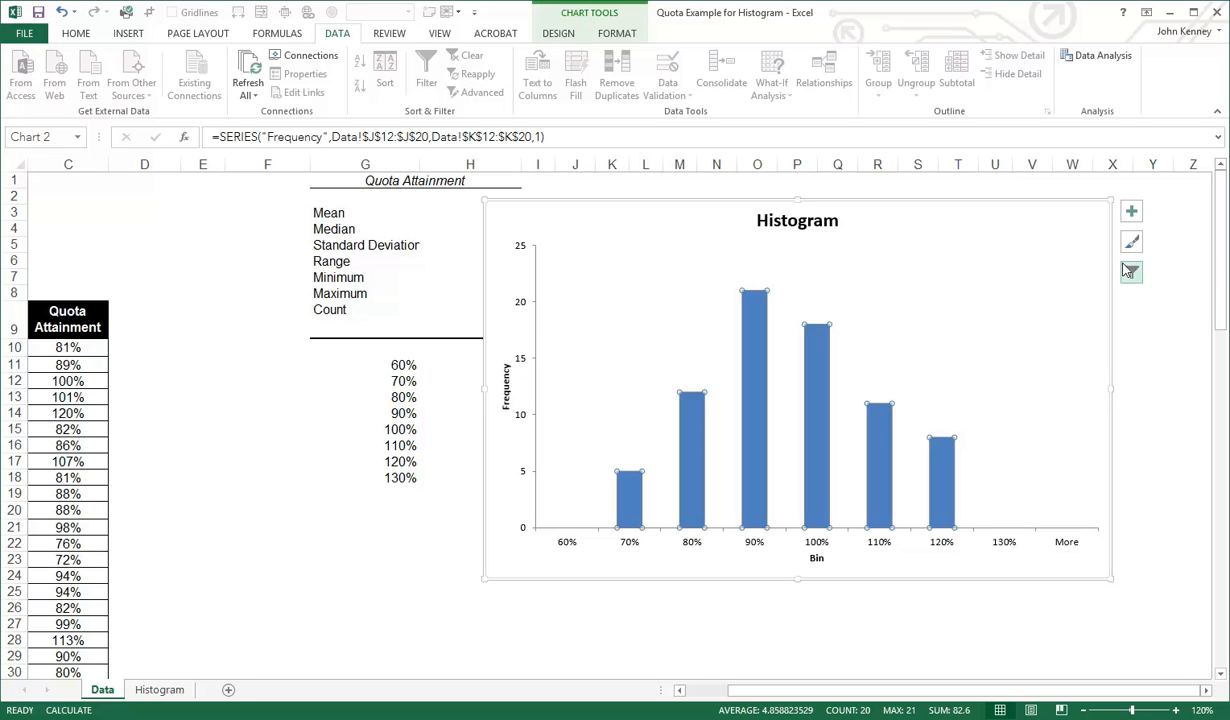
pyautogui.click(1131, 211)
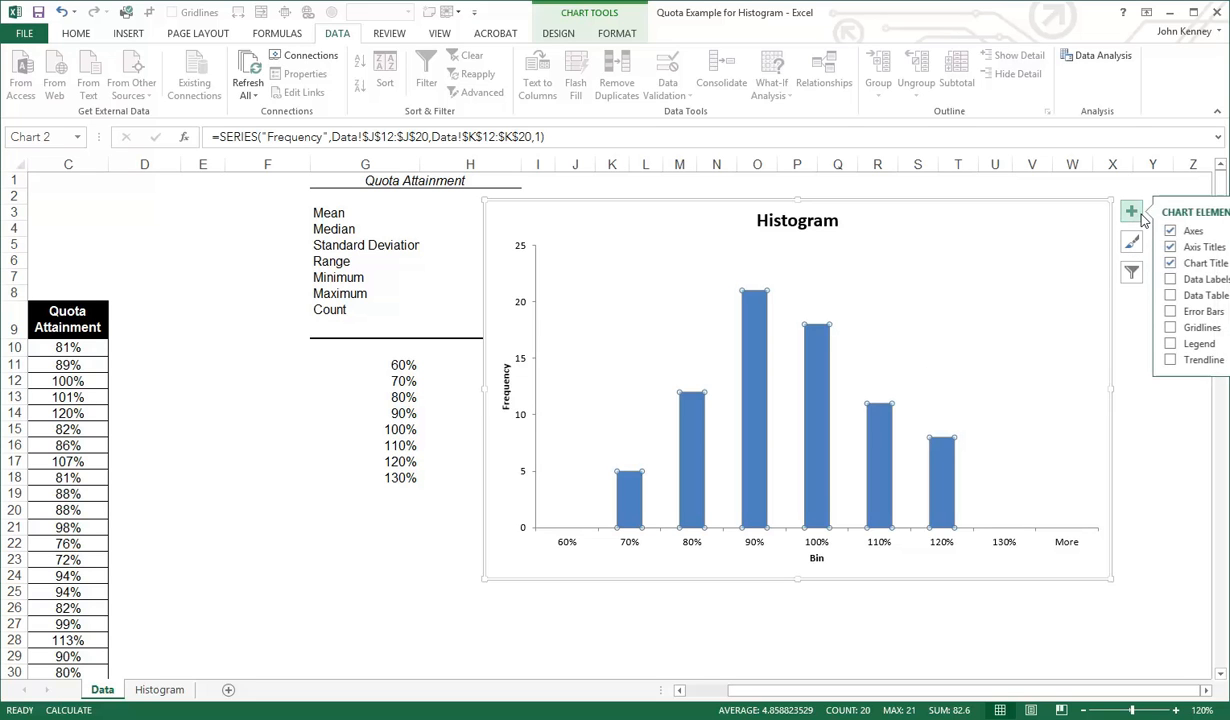
pyautogui.click(1171, 280)
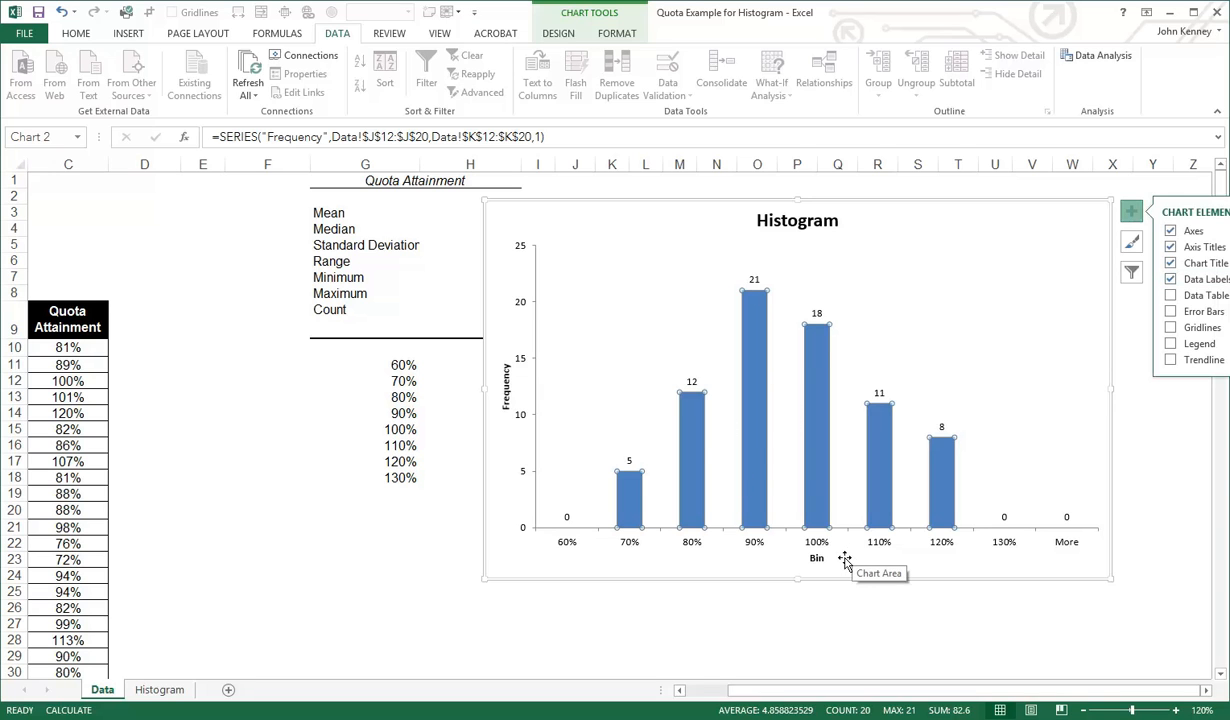
pyautogui.click(710, 606)
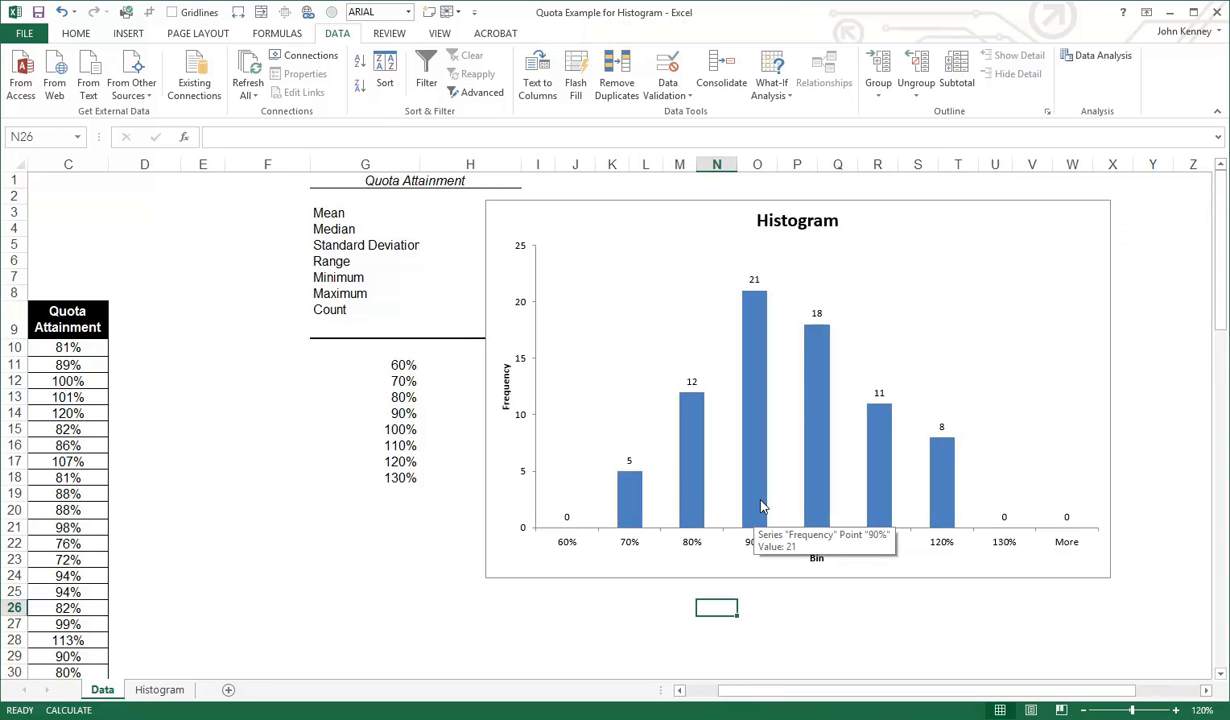